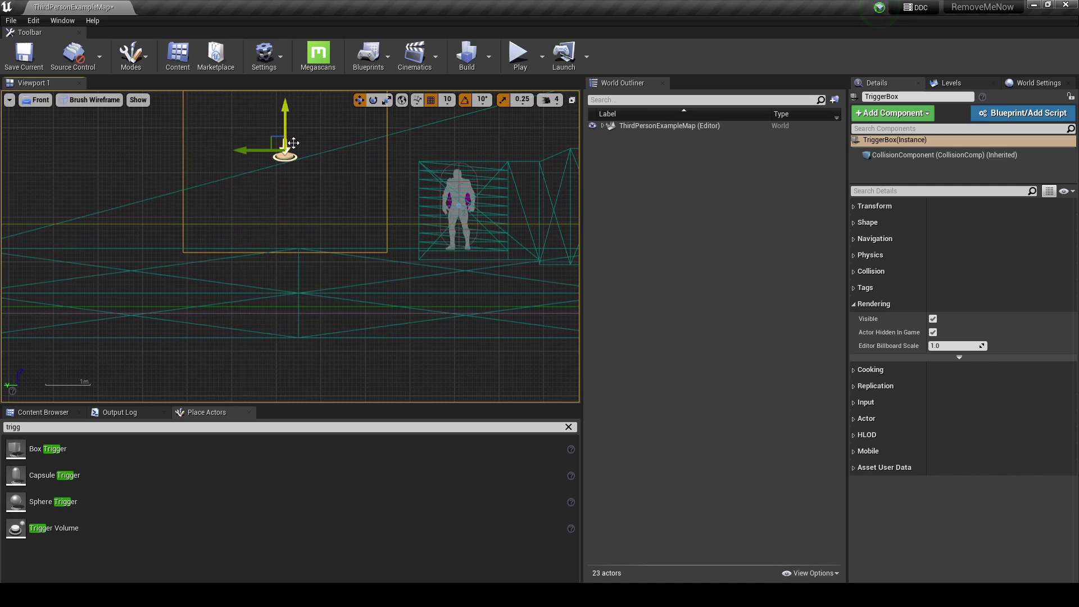
mouse_move(463, 235)
mouse_down()
mouse_move(464, 225)
mouse_move(463, 235)
mouse_up()
mouse_move(395, 335)
right_down()
mouse_move(461, 337)
mouse_move(450, 360)
mouse_move(396, 335)
right_up()
key(Escape)
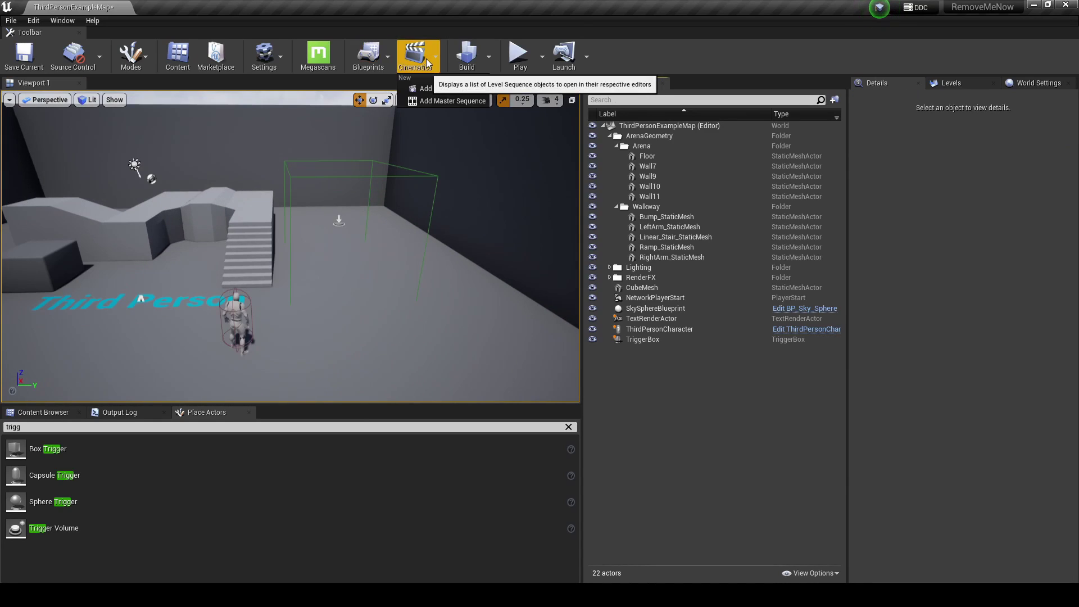
- Create a level sequence named TEST in the Content folder and give its editor more room
click(415, 53)
click(430, 90)
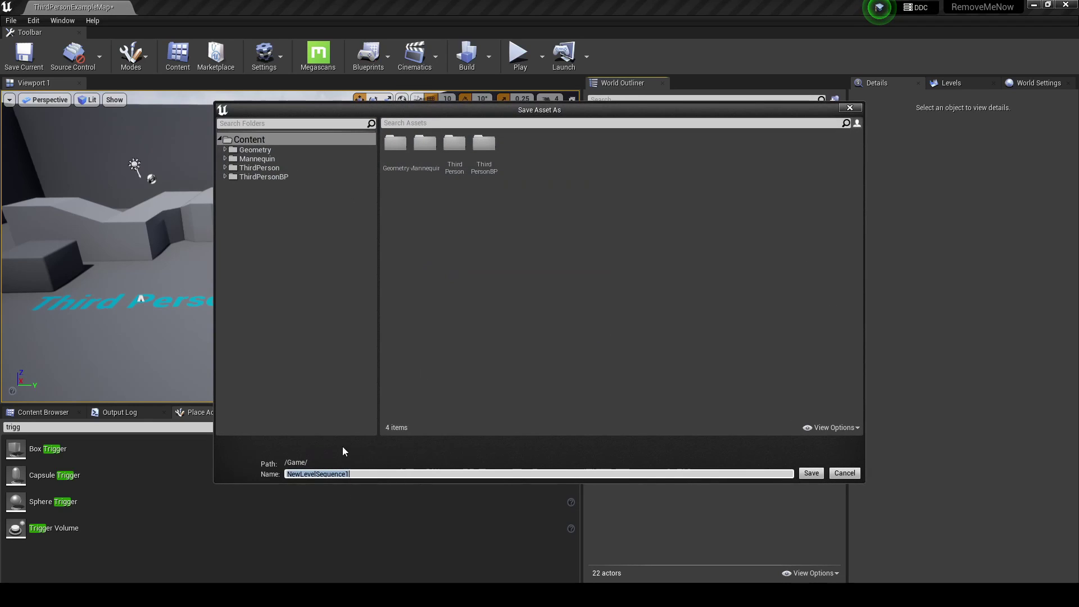
click(804, 475)
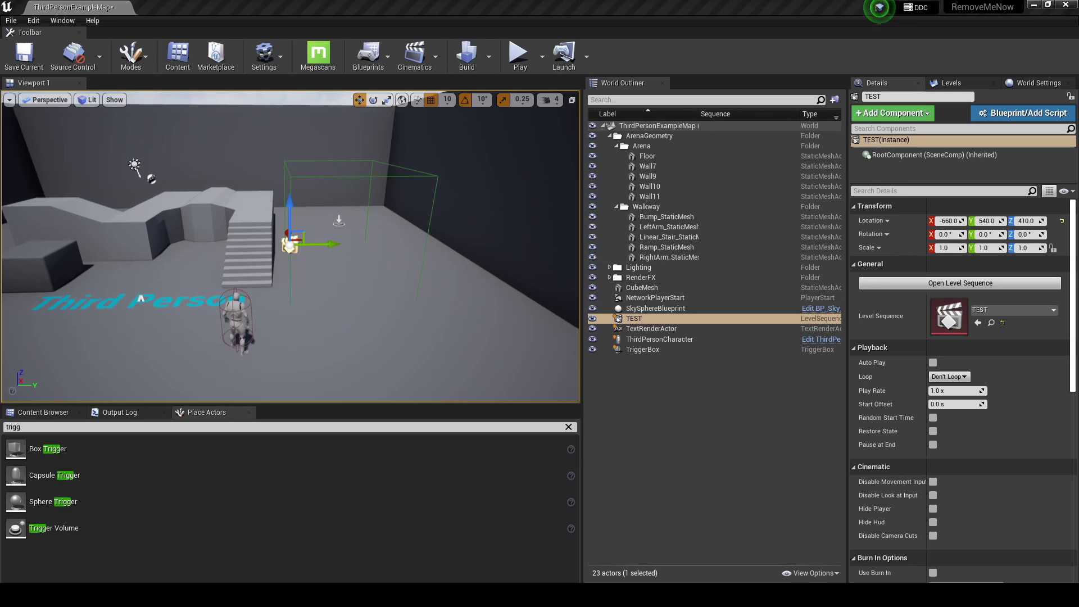
drag(304, 403, 304, 380)
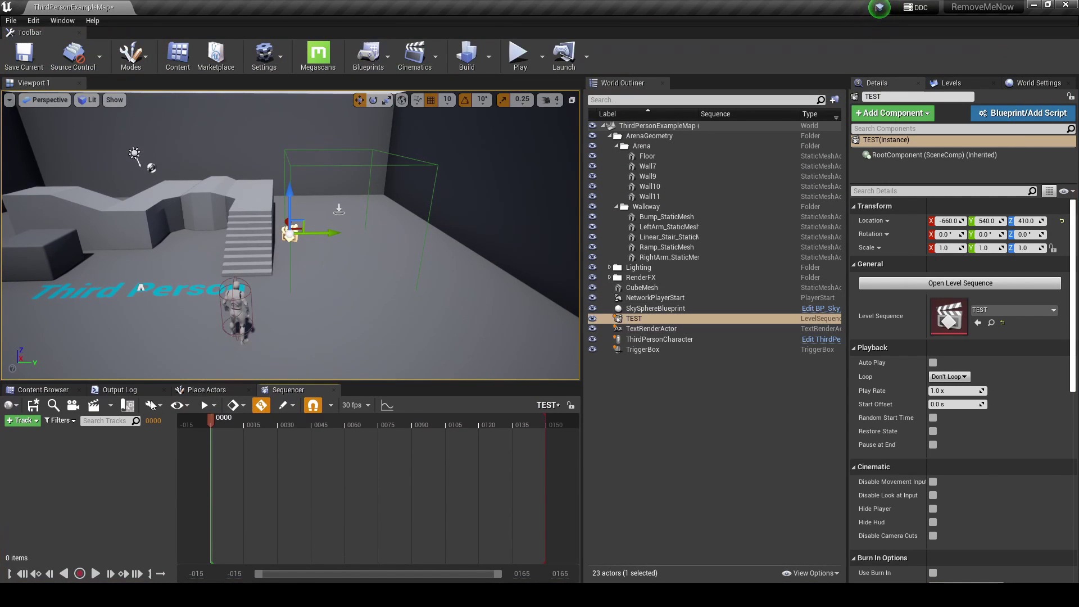
- Add a cine camera to the TEST sequence and frame its view on the stairs and trigger box
click(71, 409)
mouse_move(290, 235)
right_down()
mouse_move(270, 213)
mouse_move(258, 242)
mouse_move(270, 234)
right_up()
scroll(147, 542, down, 2)
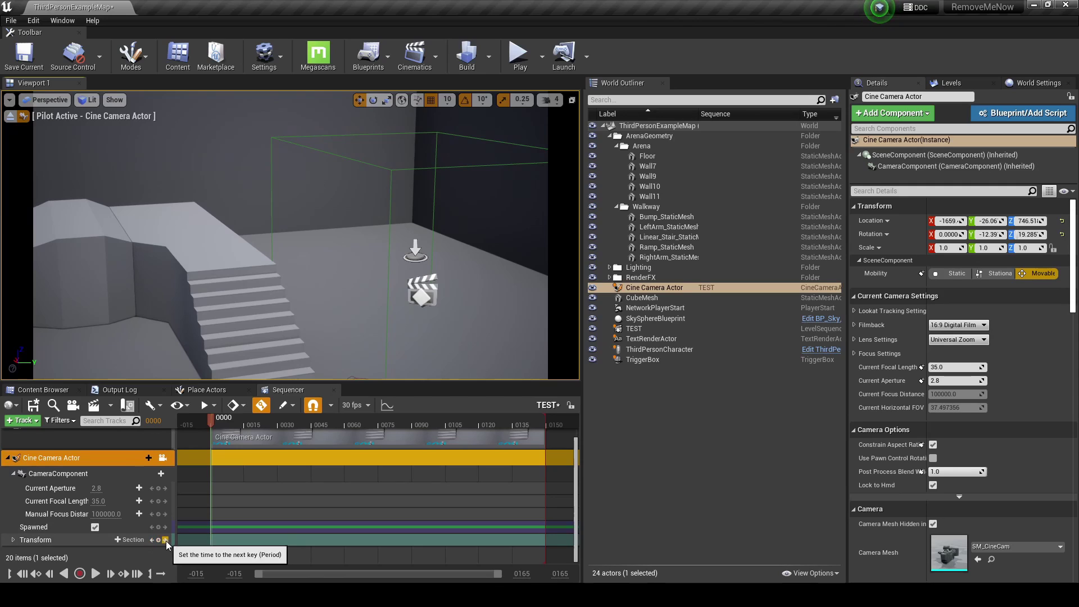
- Keyframe the camera's location at frame 0 and, from a spot shifted toward the trigger box, at frame 149, and play back the move
double_click(19, 541)
scroll(117, 533, down, 2)
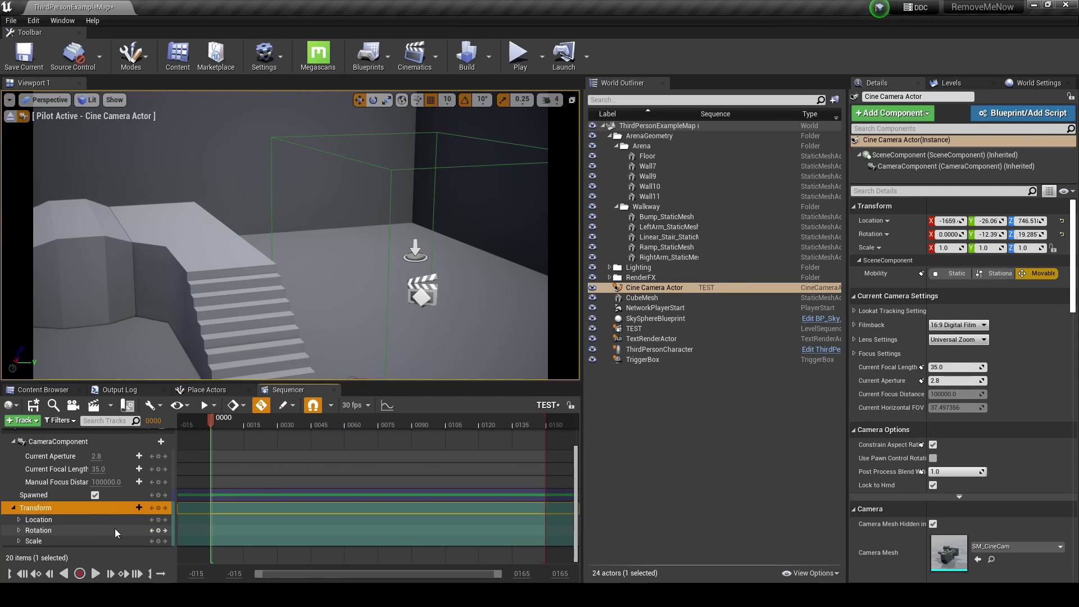
click(159, 520)
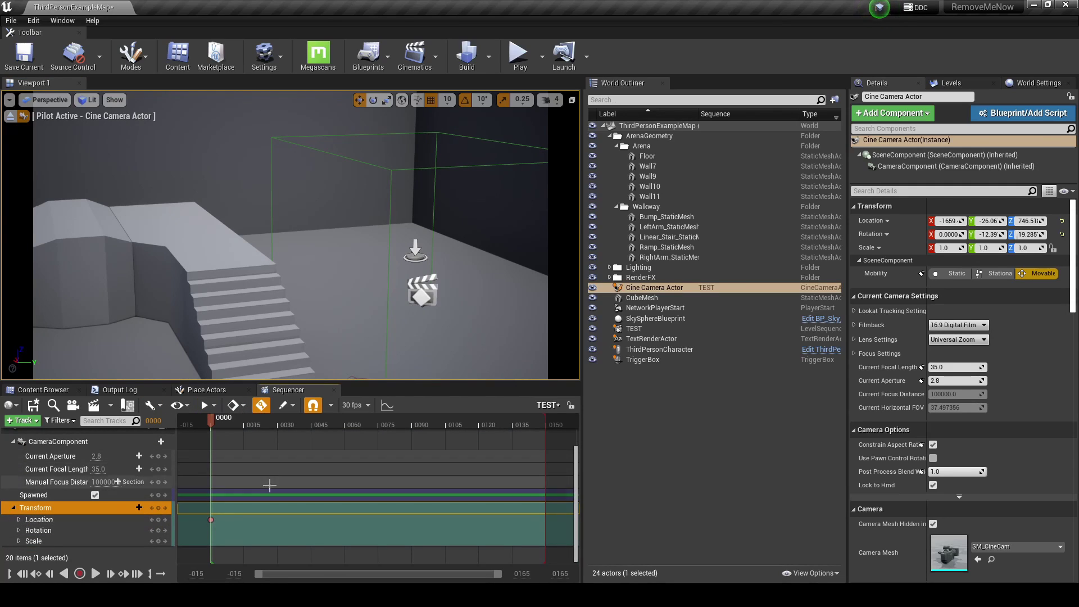
right_drag(281, 236, 349, 236)
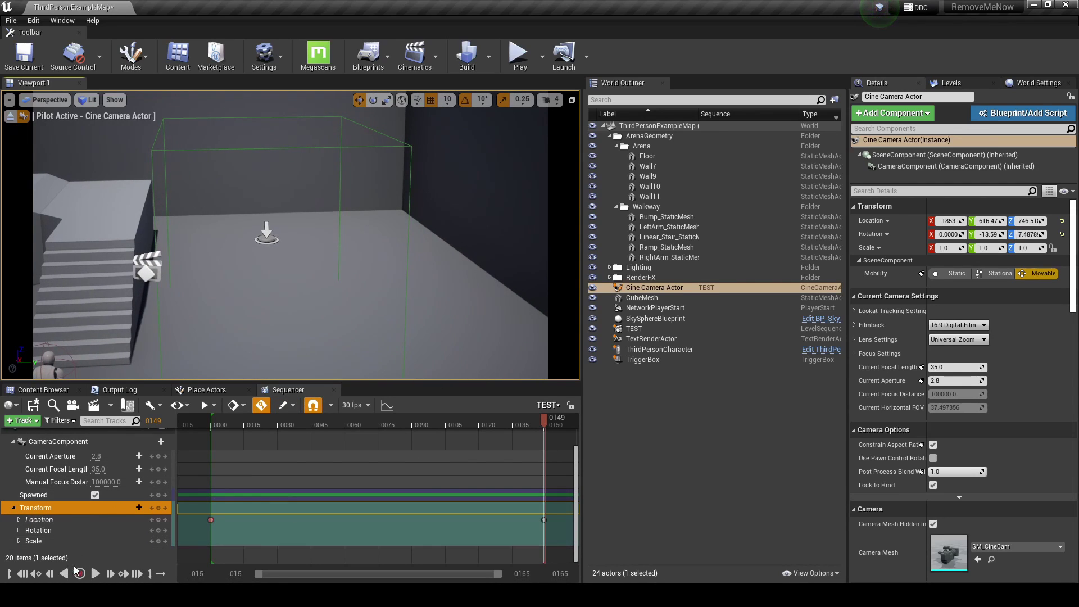
drag(550, 419, 334, 428)
click(95, 573)
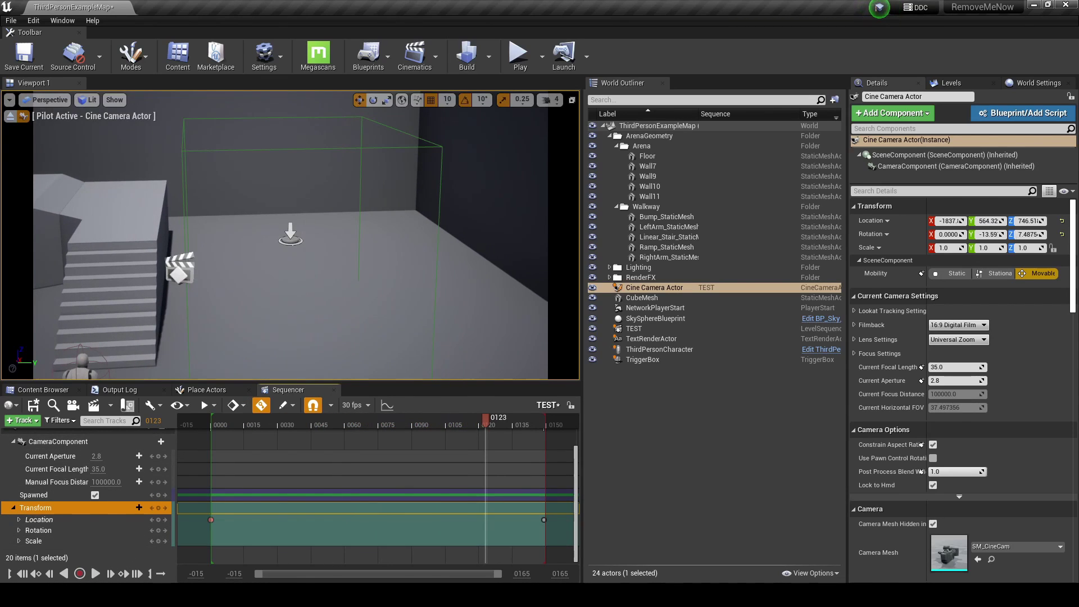
- Turn off Actor Hidden In Game for the TriggerBox and save the level
click(337, 314)
click(290, 235)
click(933, 332)
key(ctrl+s)
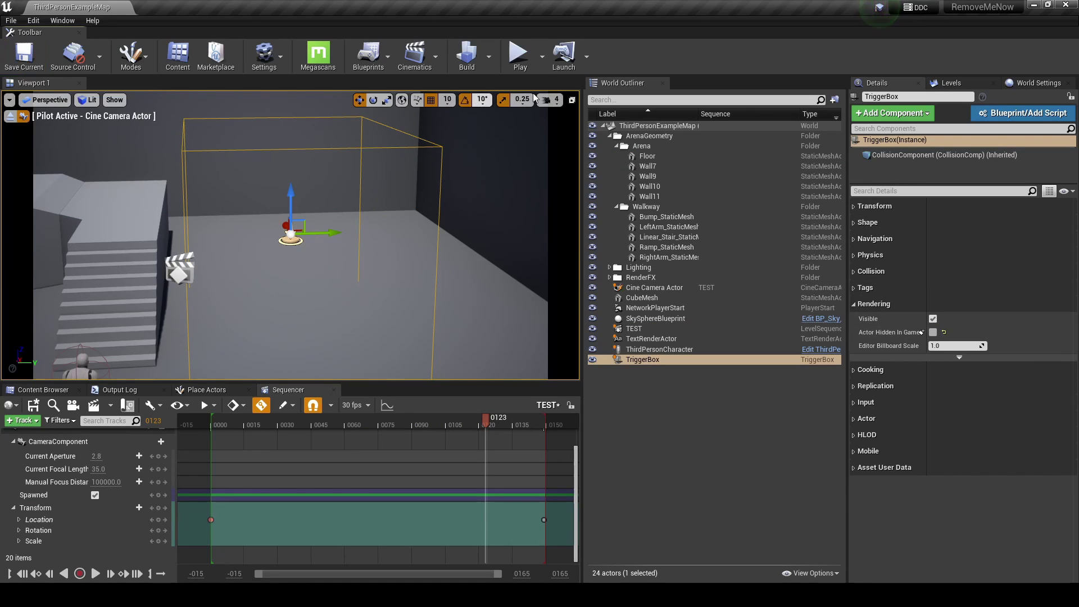
- Stop piloting the cine camera and play the level to check the trigger box in game
click(23, 117)
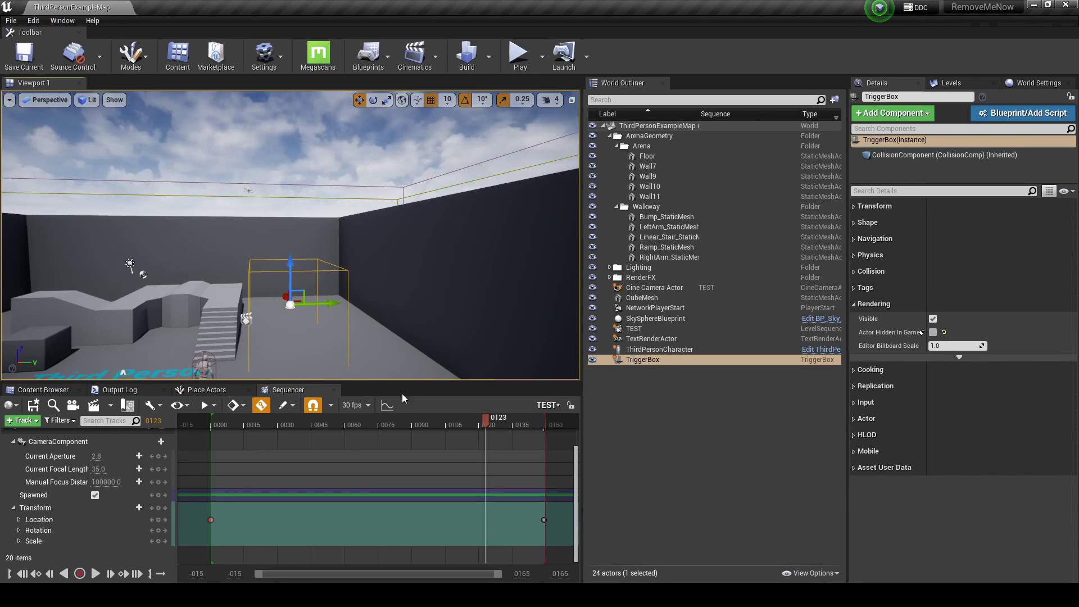
drag(333, 383, 333, 433)
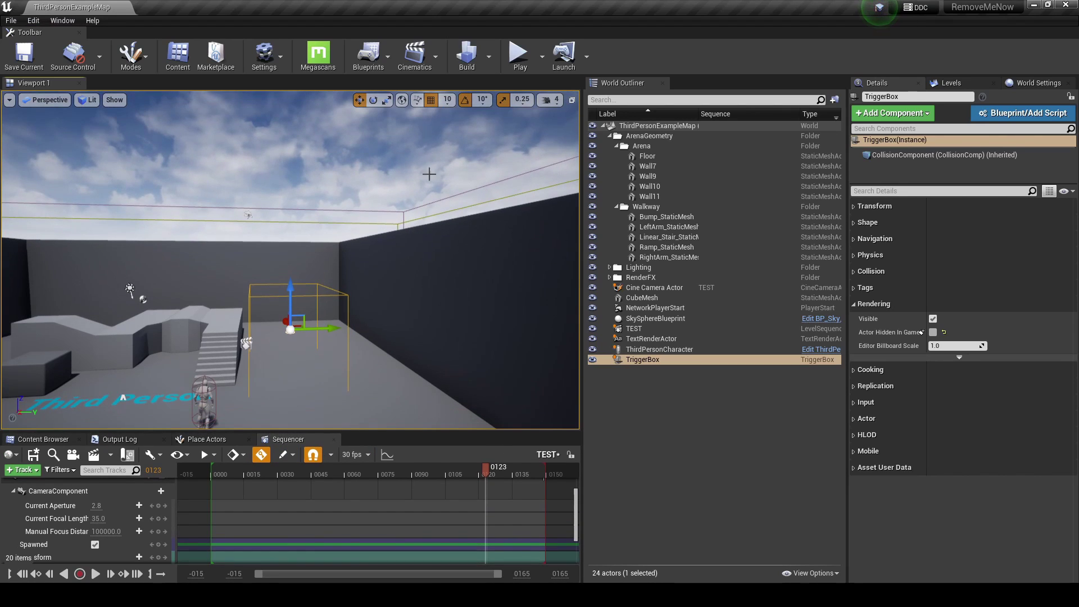
click(518, 53)
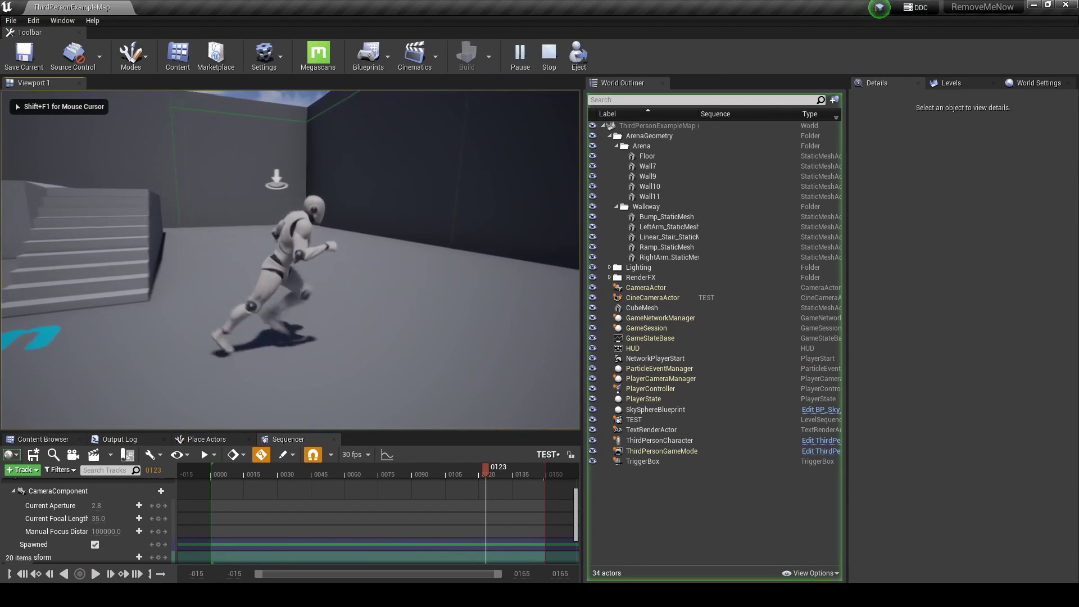
key(Escape)
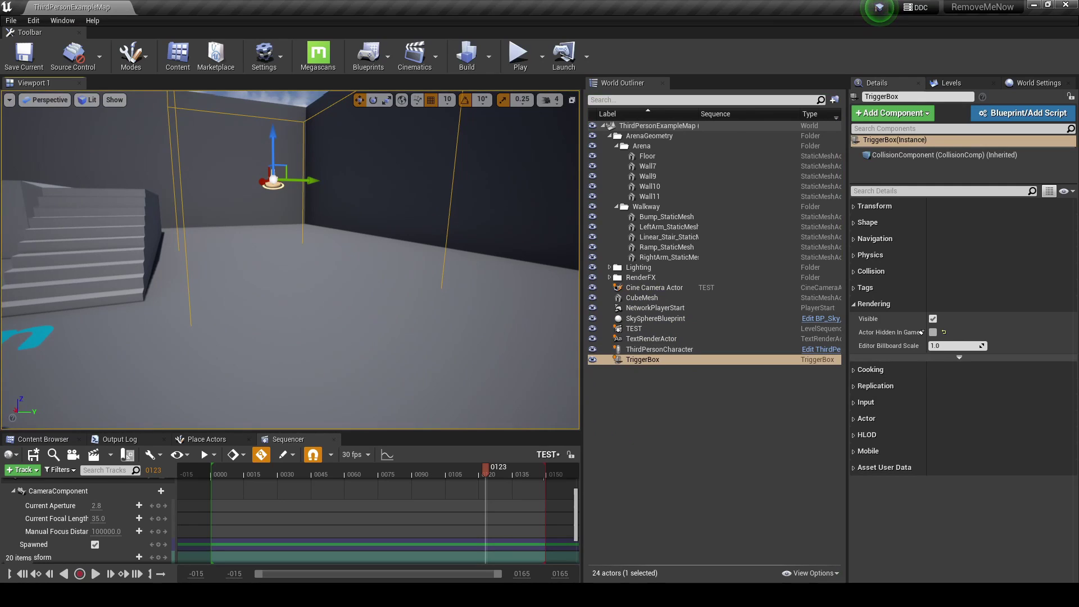
- Open the blueprint of the ThirdPersonCharacter placed in the level for editing
right_drag(537, 320, 550, 300)
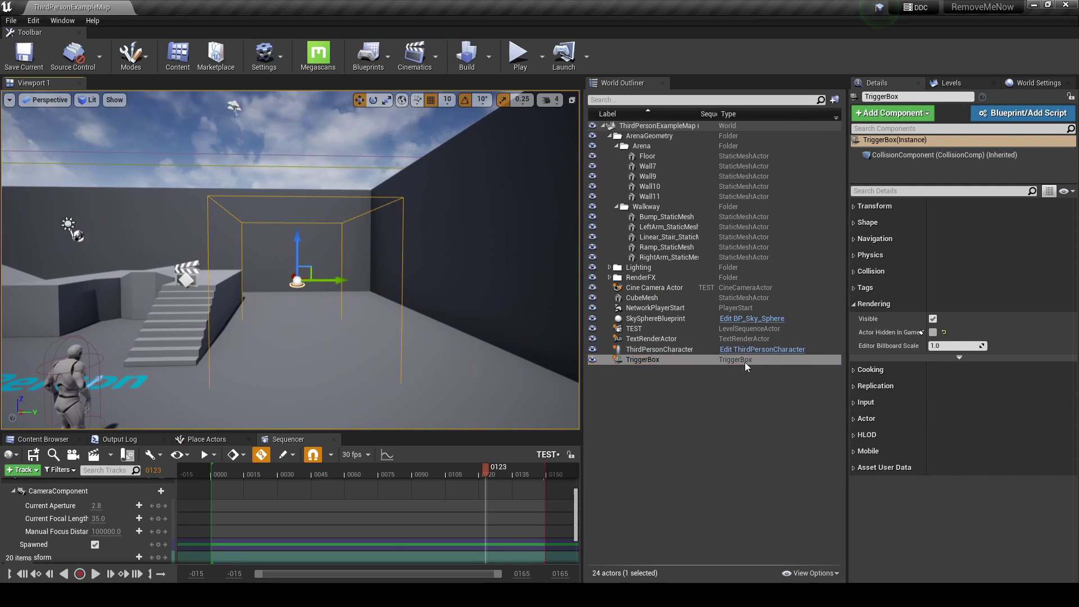
click(74, 360)
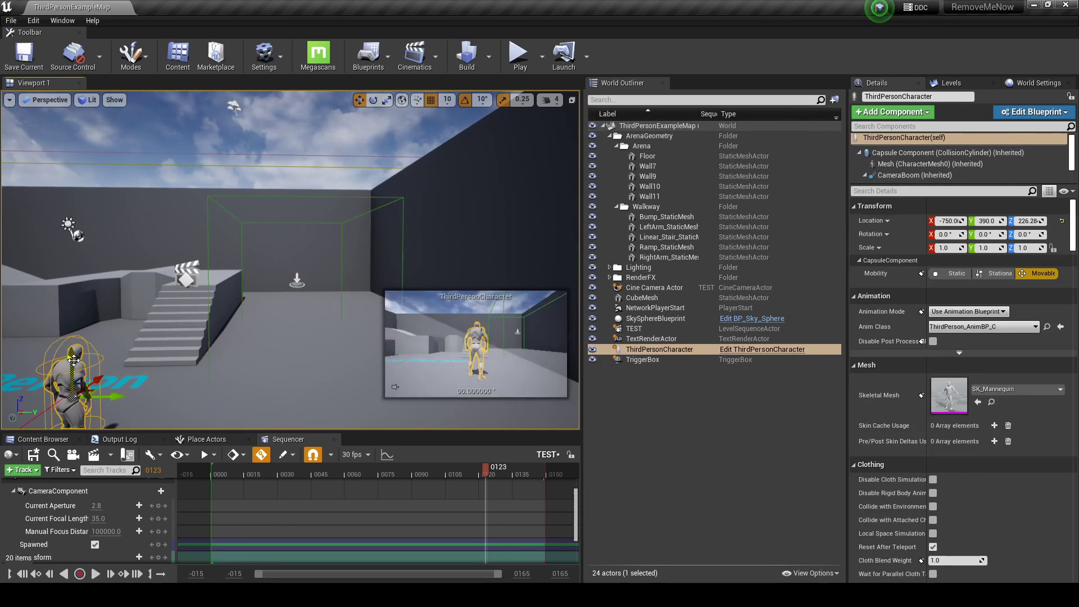
right_click(77, 356)
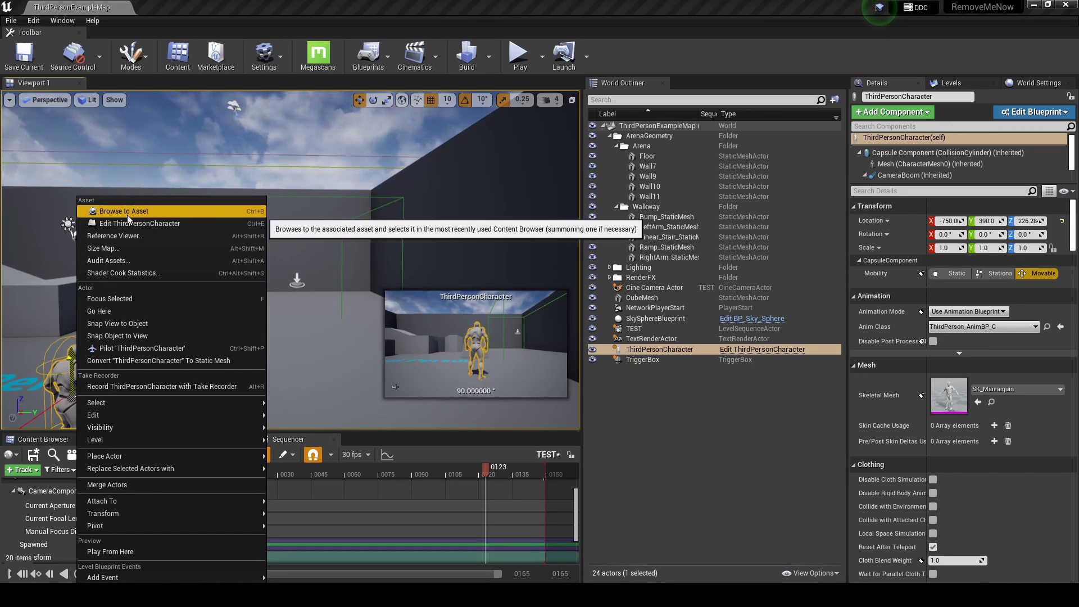
click(130, 221)
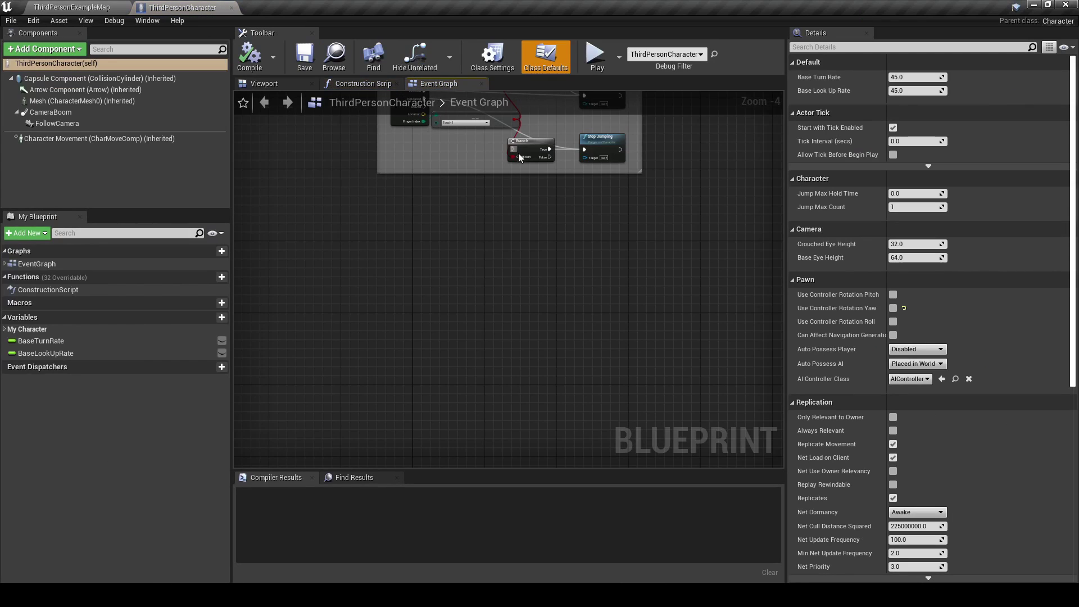
- Add a variable named Trigger to the character blueprint with the Trigger Box object type
scroll(518, 152, up, 2)
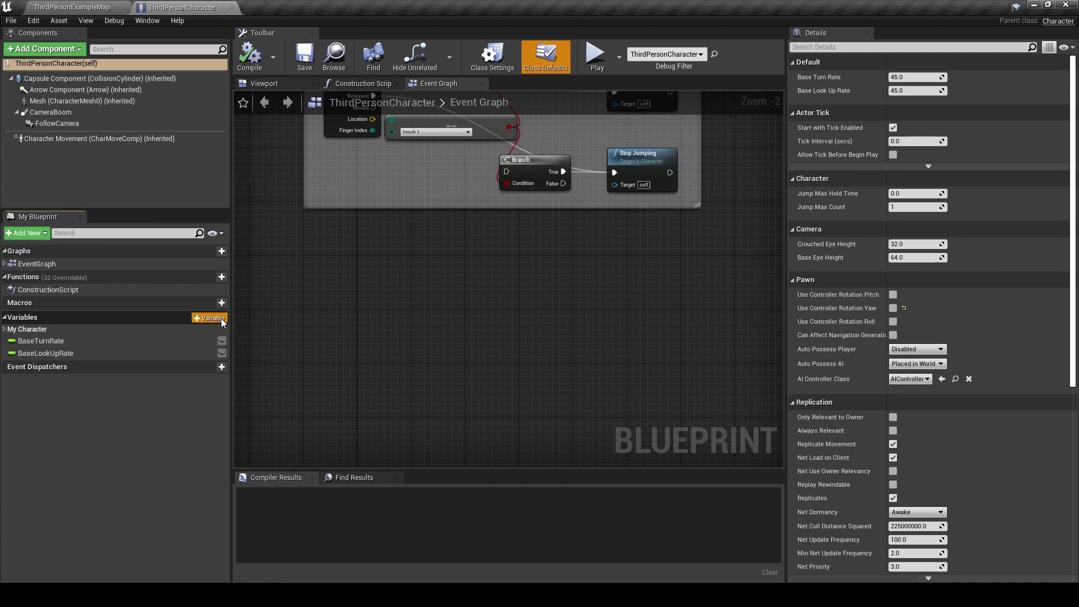
click(221, 318)
text(Trigg)
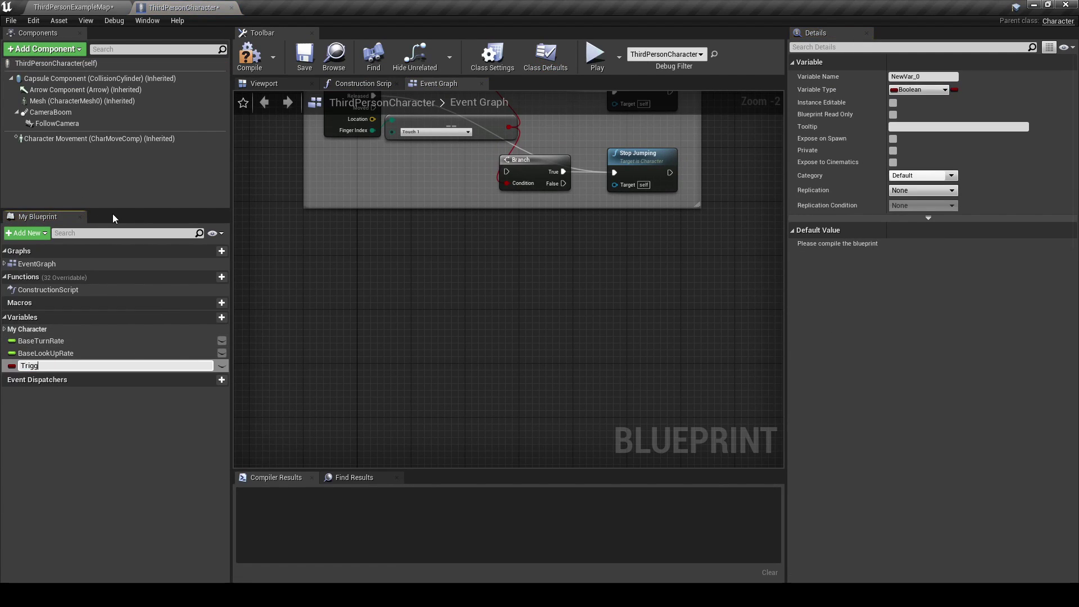
key(Return)
click(130, 7)
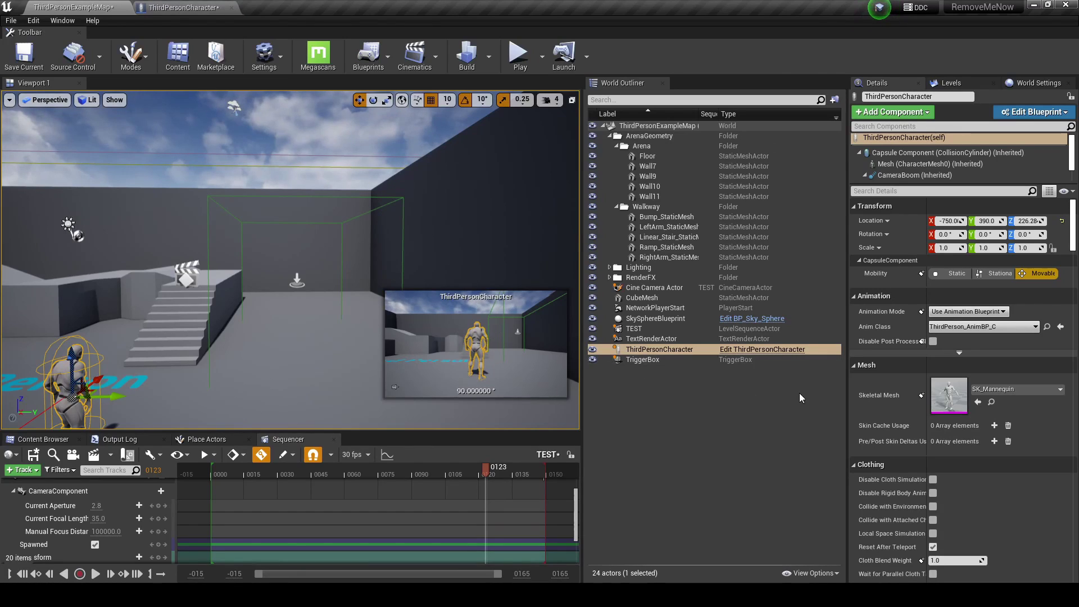
click(184, 7)
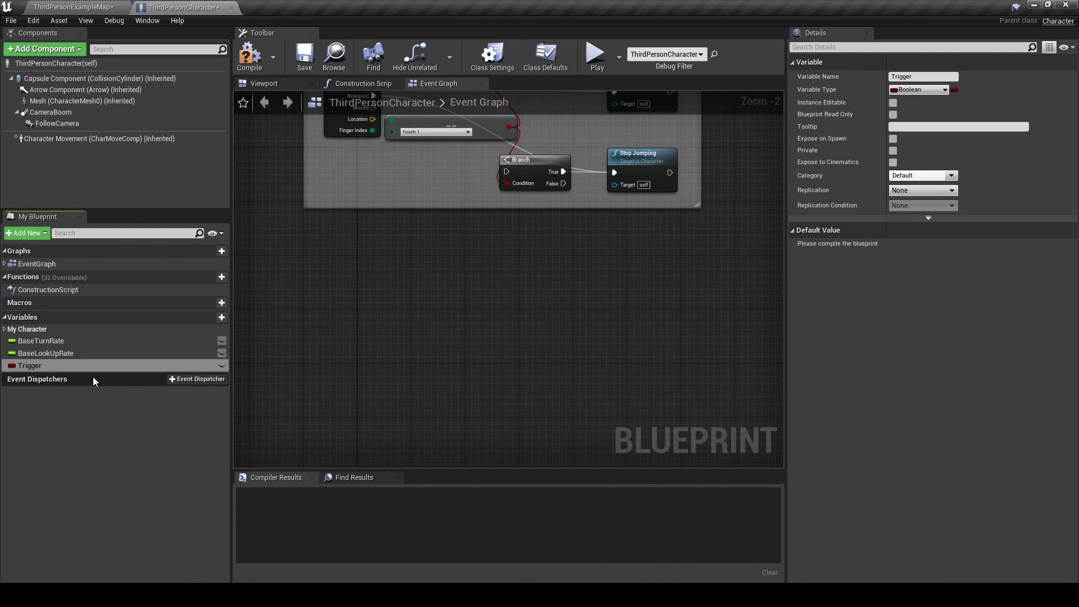
click(915, 90)
text(trigger)
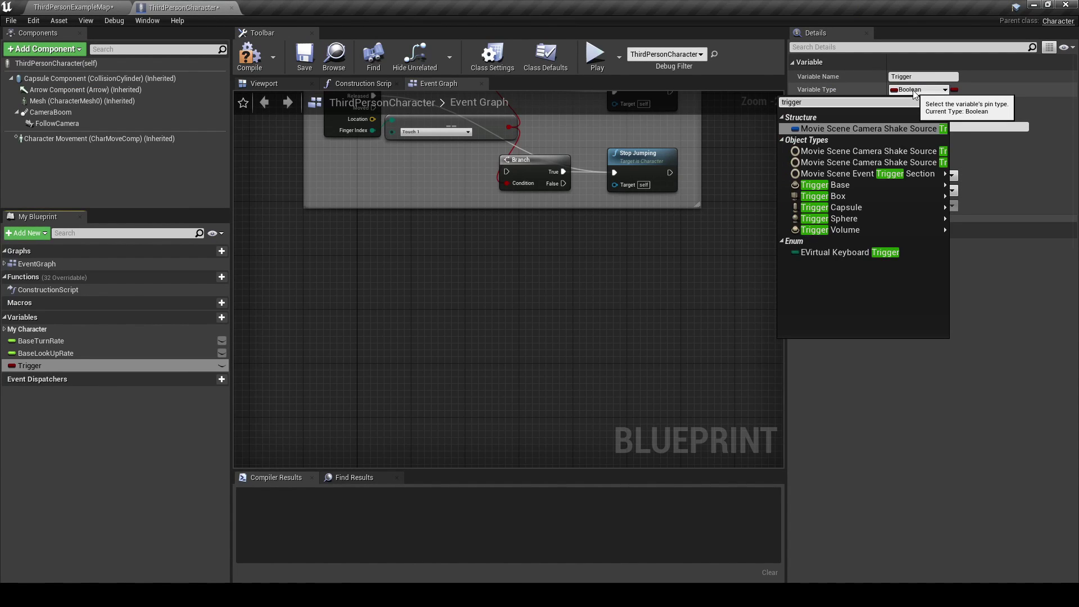
click(848, 196)
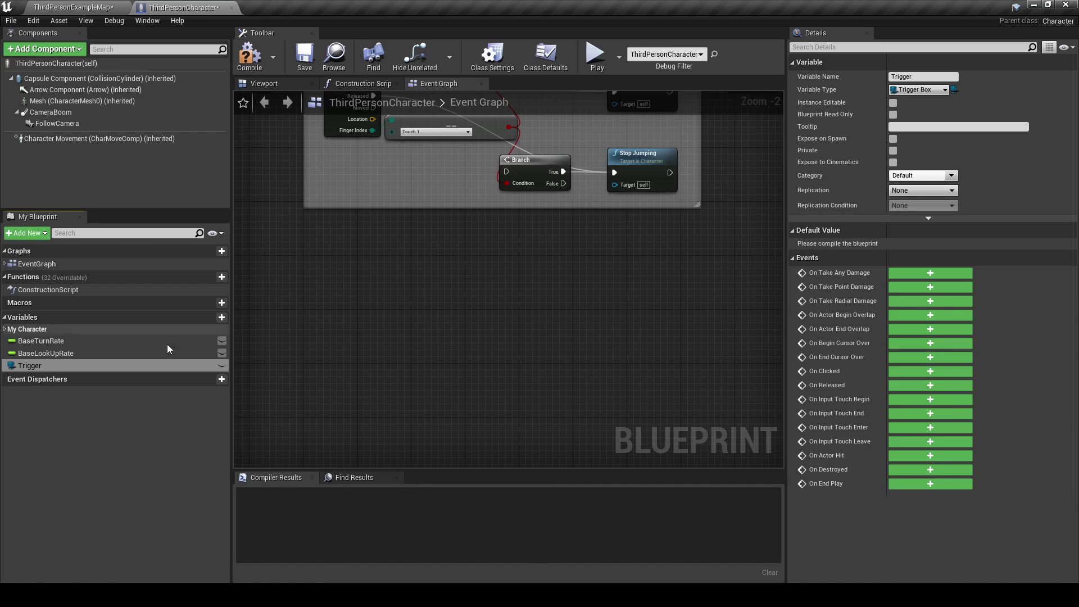
- Make the Trigger variable instance editable, compile, and assign the level's TriggerBox to it on the placed ThirdPersonCharacter
click(222, 365)
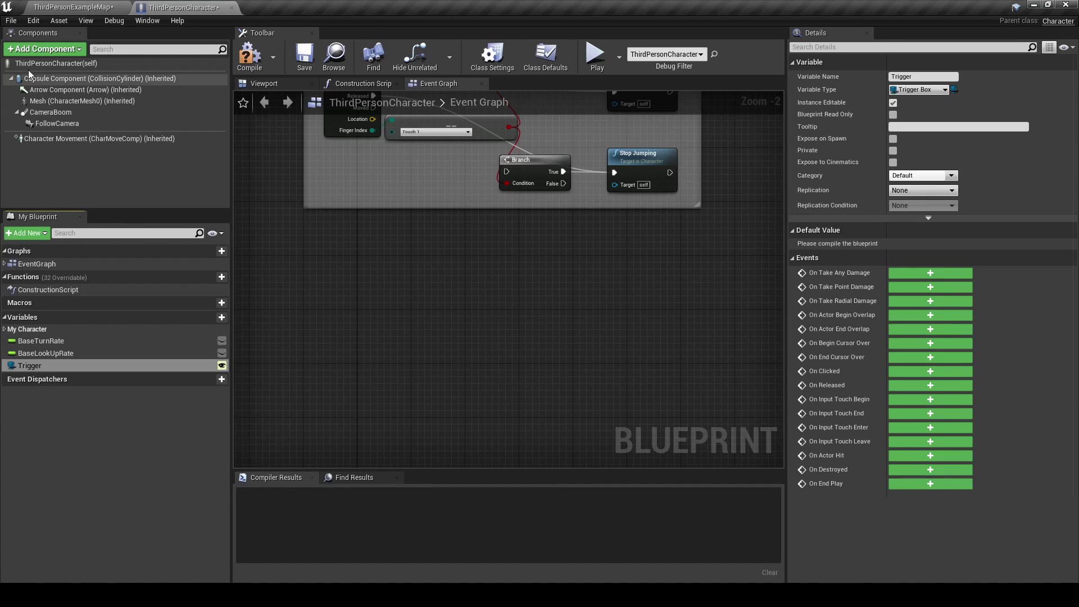
click(250, 57)
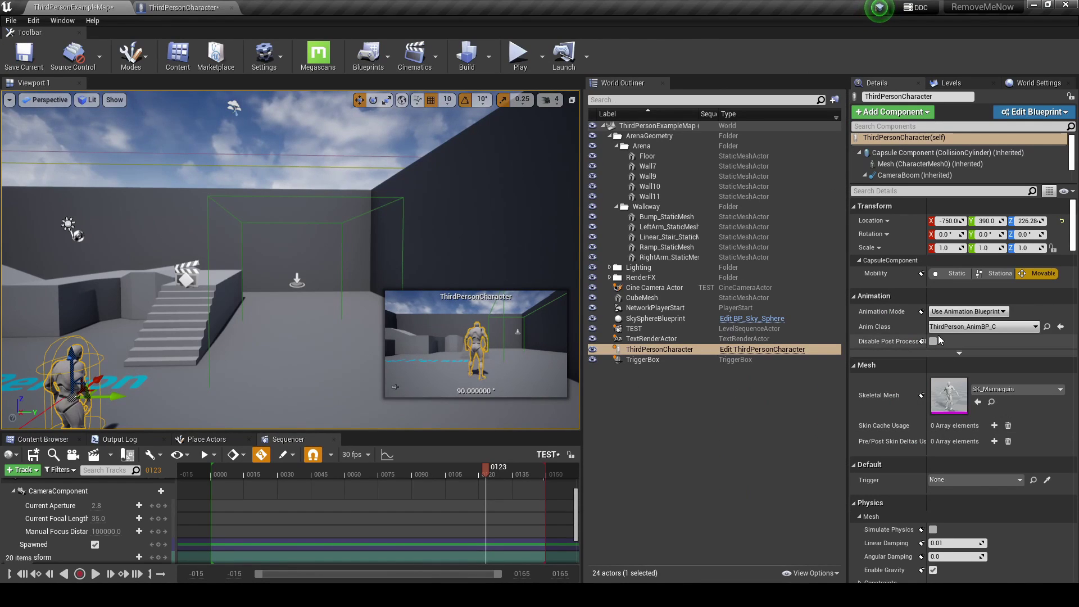
click(949, 481)
click(925, 344)
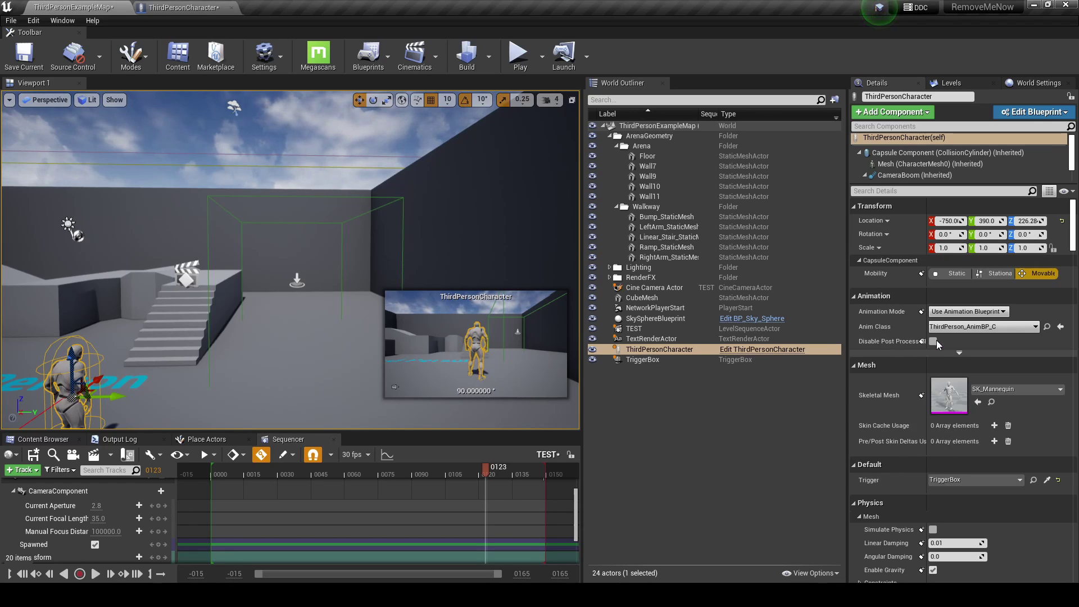
- Add an On Actor Begin Overlap event for the Trigger variable and connect its execution output to a Print String node
click(180, 7)
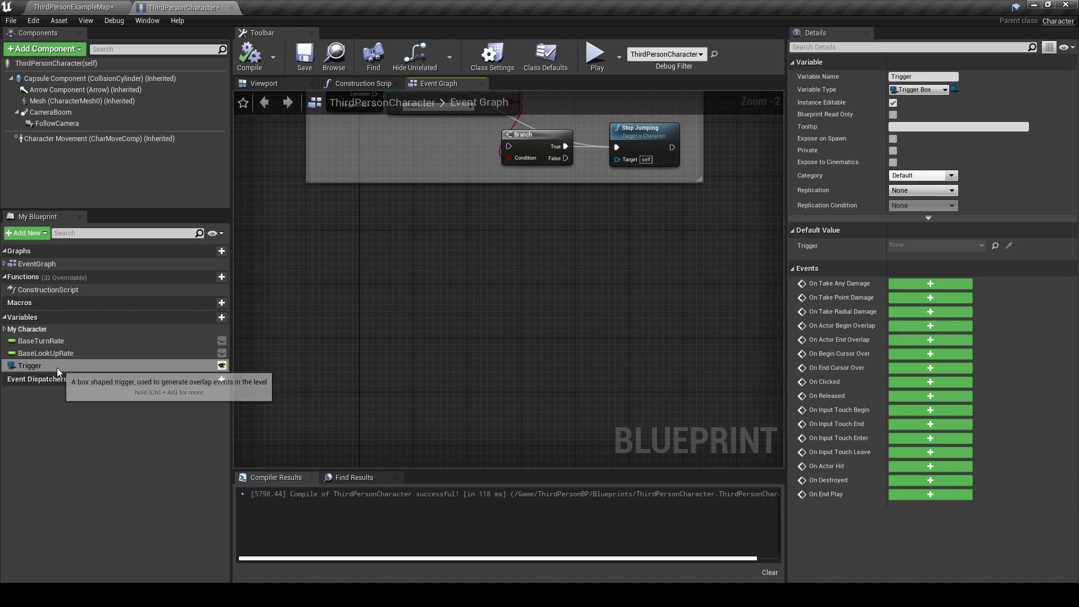
click(922, 325)
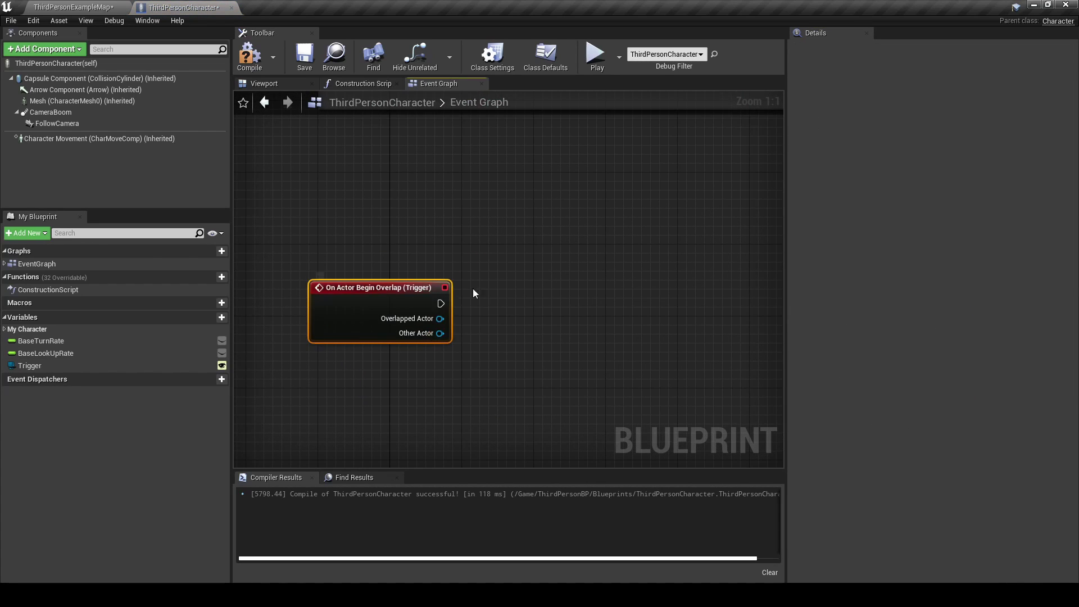
drag(459, 304, 549, 272)
text(pritn)
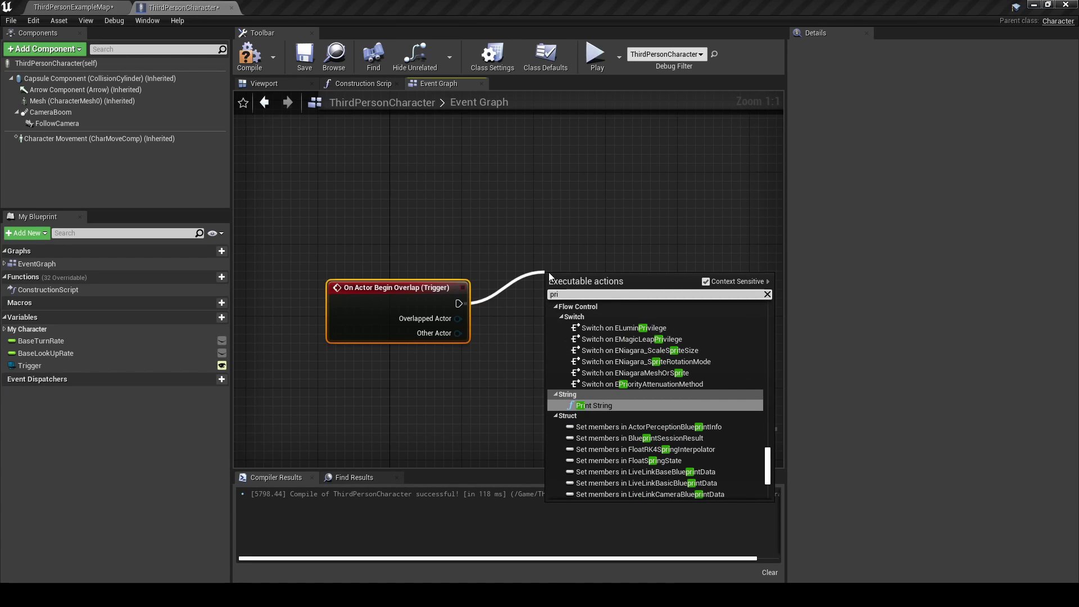
key(Return)
- Print the overlap event's Other Actor through a Get Display Name node, spread the nodes apart, and compile the blueprint
drag(548, 311, 686, 286)
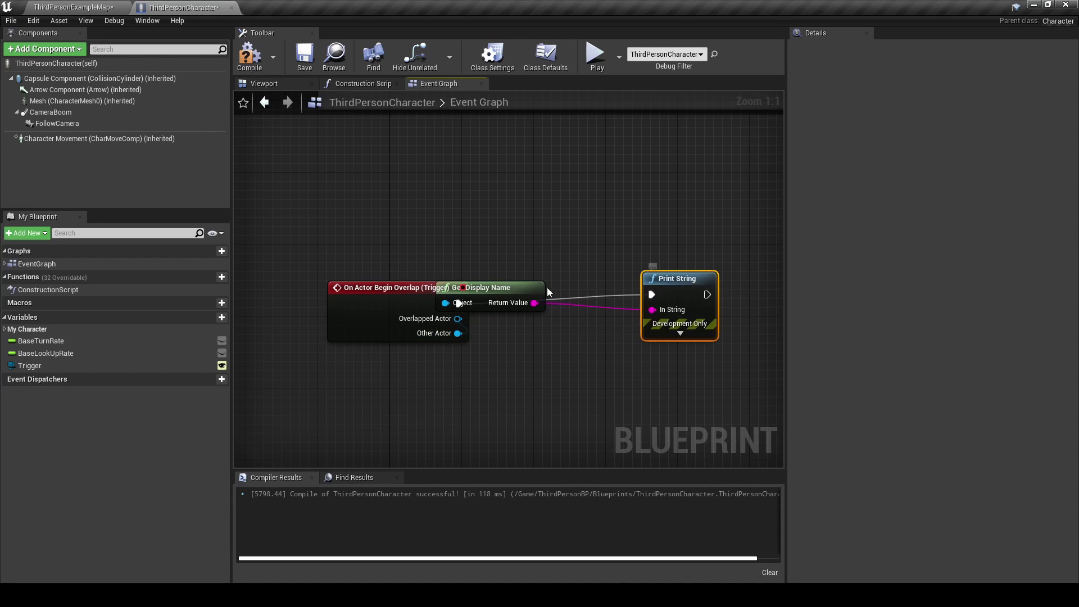
drag(493, 285, 554, 357)
click(253, 63)
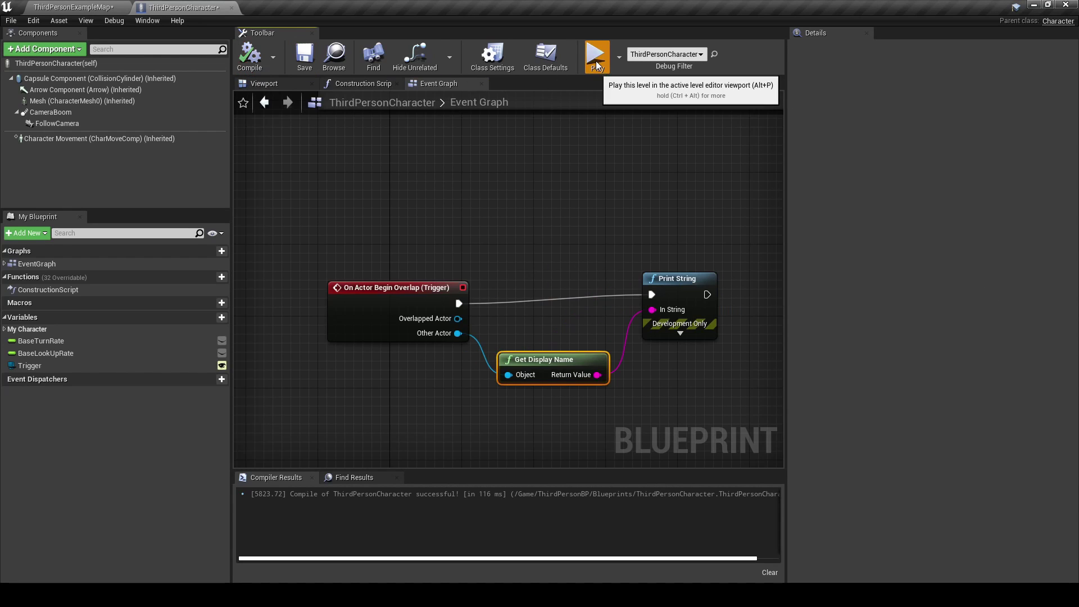
- Play the level and run the character in and out of the trigger box to test the overlap print
click(596, 54)
key(w)
key(s)
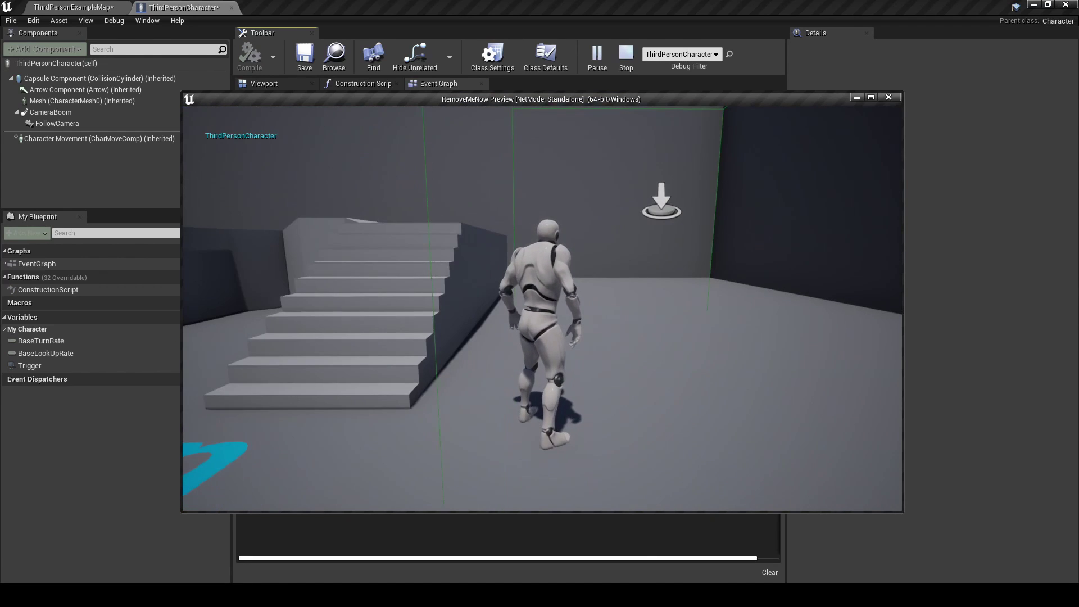
key(w)
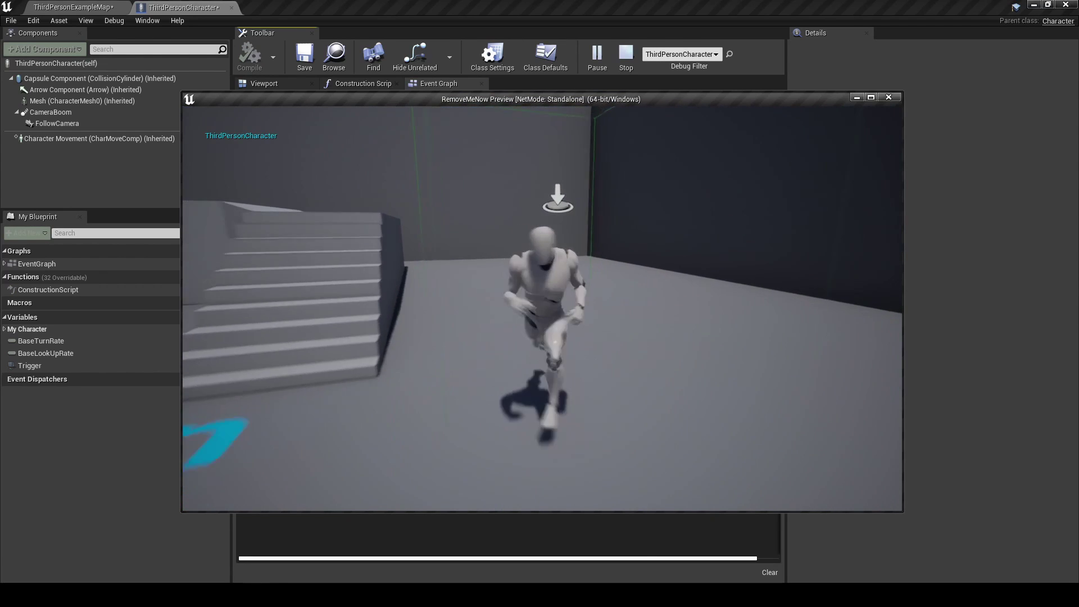
key(s)
key(Escape)
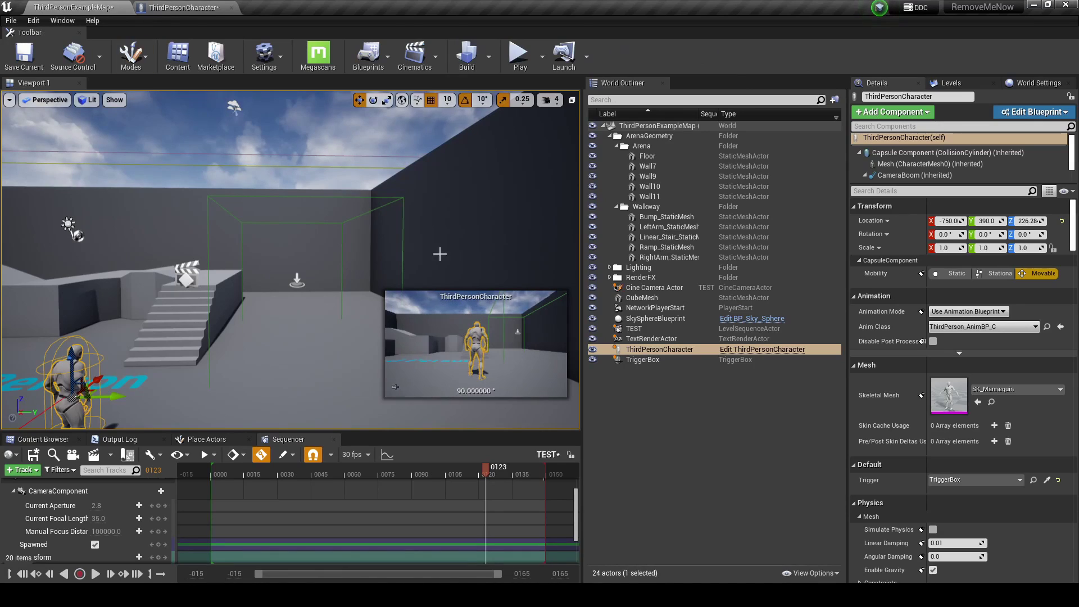
- Select the TEST level sequence actor in the level to view its details
click(73, 7)
click(652, 318)
click(634, 330)
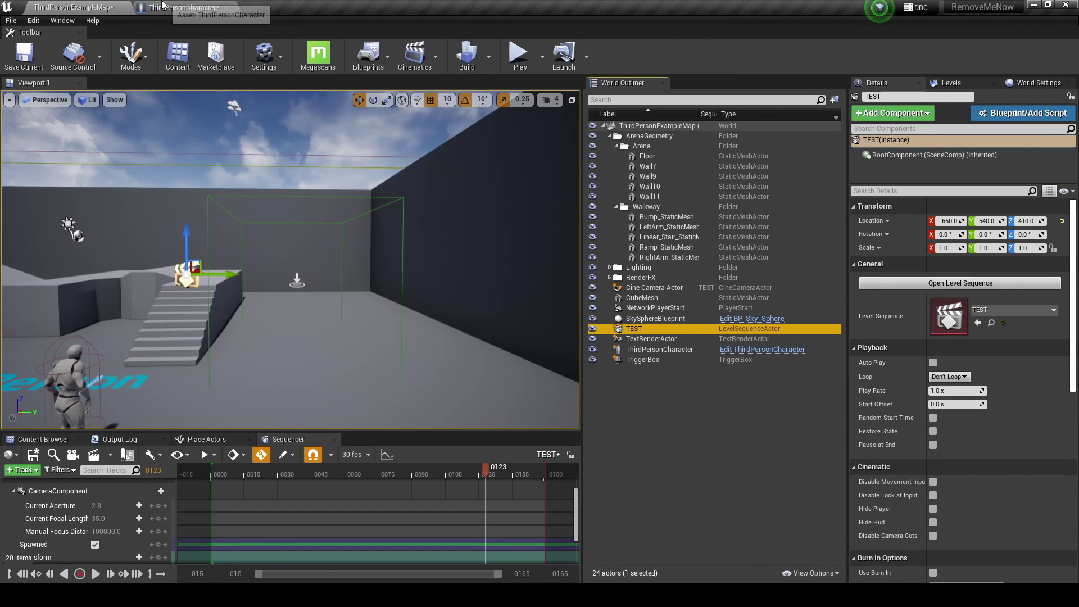
- Add a Create Level Sequence Player node to the ThirdPersonCharacter event graph beside the Print String node
click(180, 7)
scroll(585, 337, up, 3)
right_click(553, 272)
text(cre)
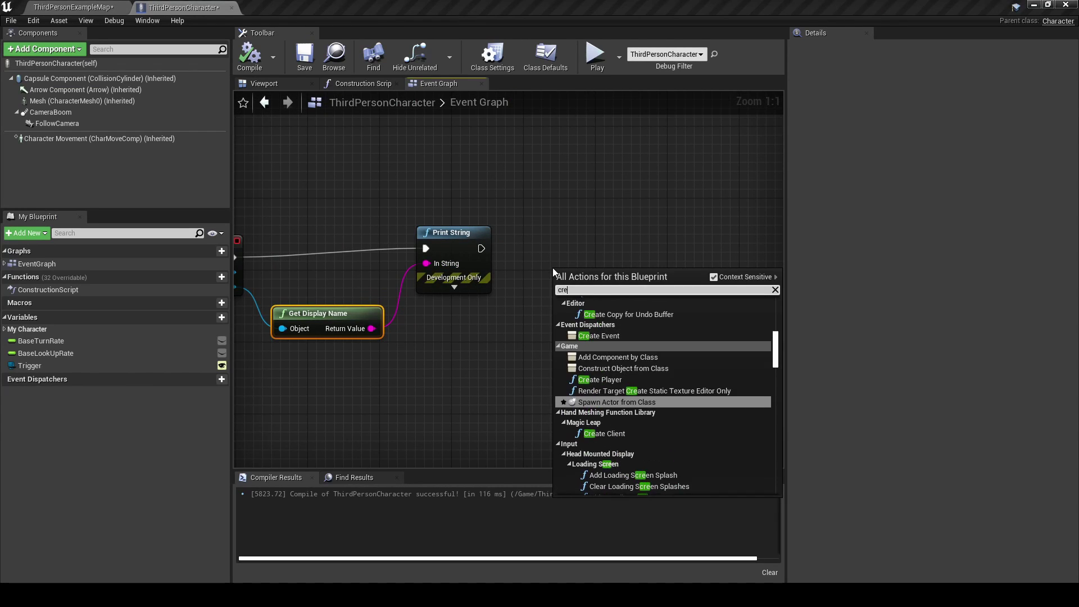
text(ate lev)
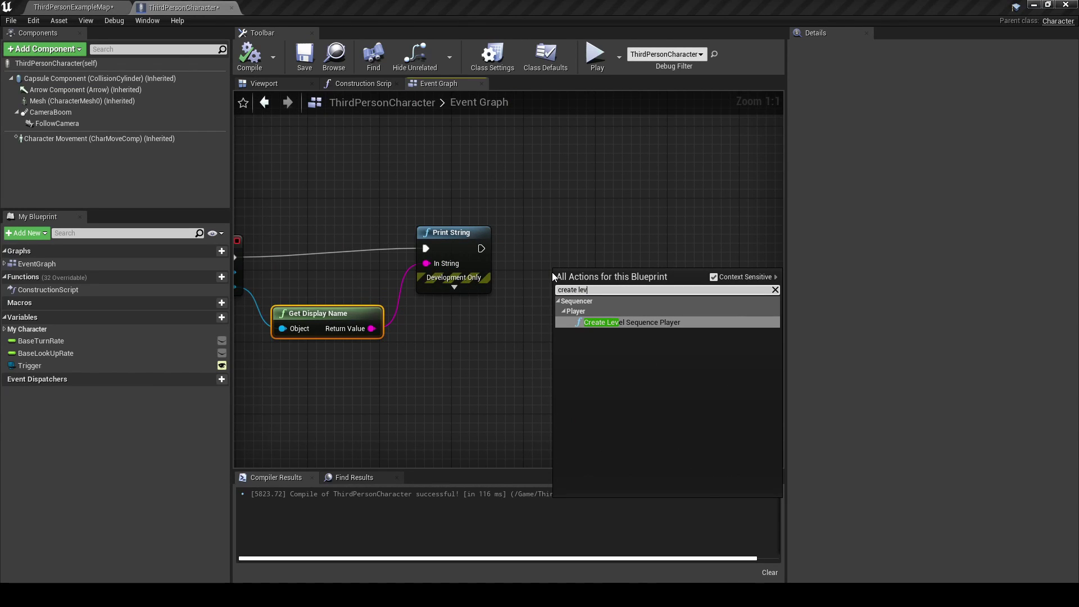
key(Return)
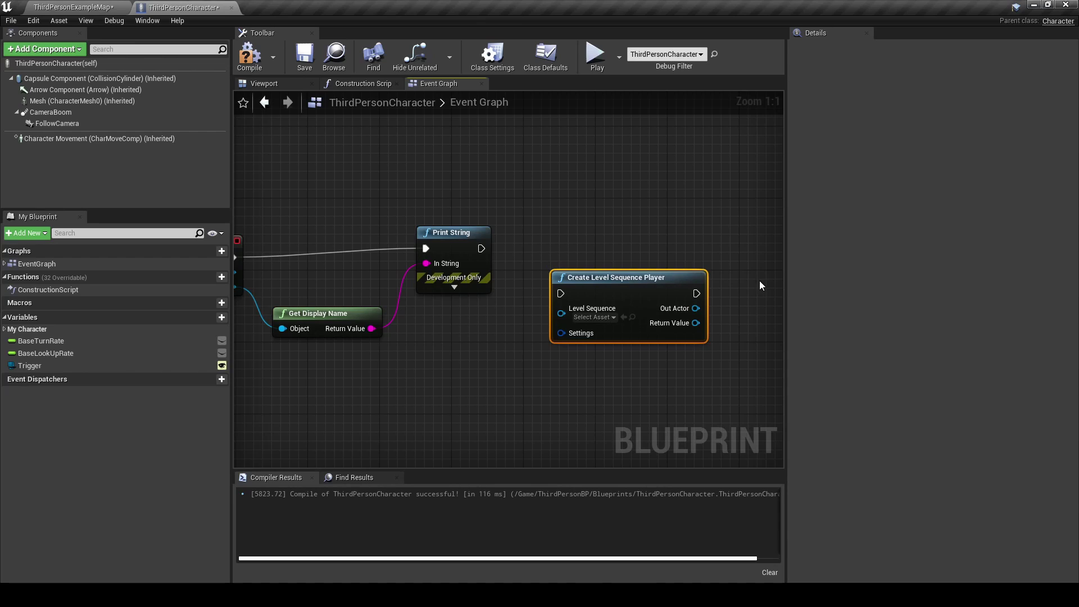
click(33, 366)
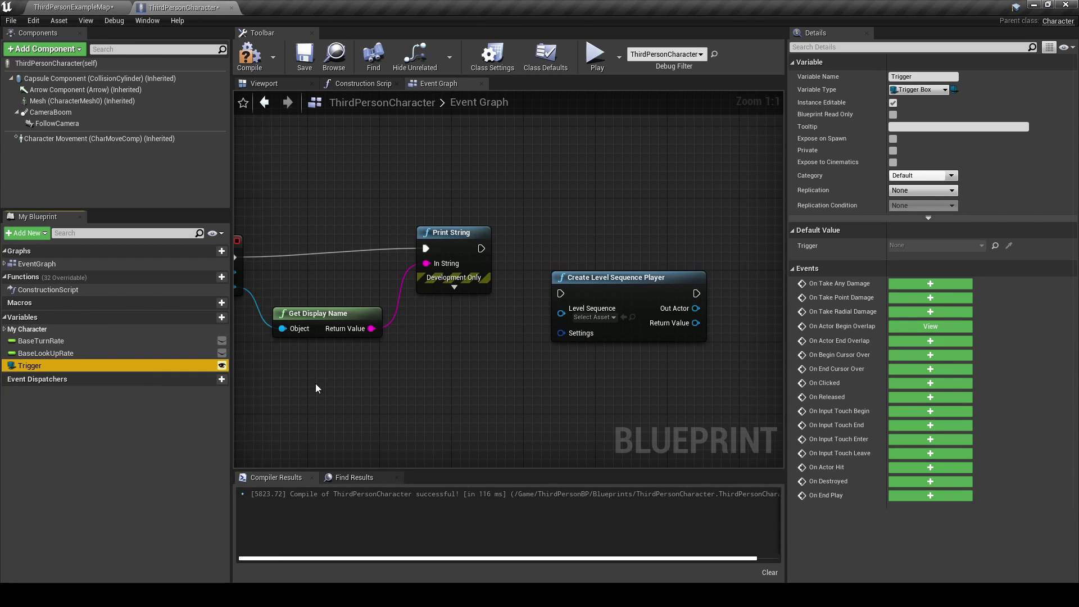
drag(450, 379, 452, 380)
key(ctrl+z)
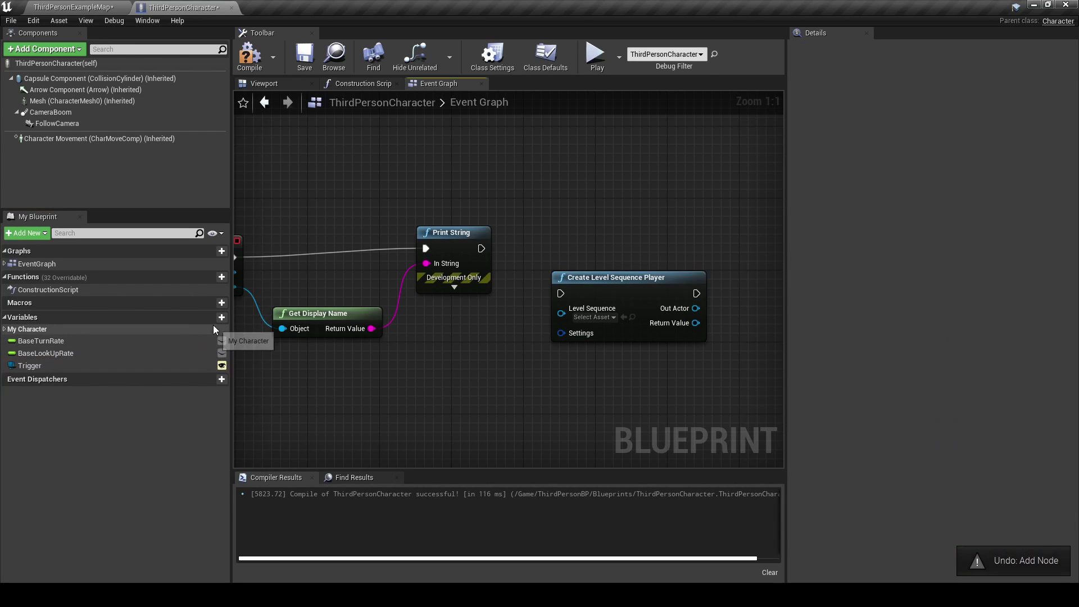
click(222, 317)
click(126, 379)
key(Delete)
- Connect Print String's execution output to the Create Level Sequence Player node and set its Level Sequence to TEST
drag(560, 339, 587, 330)
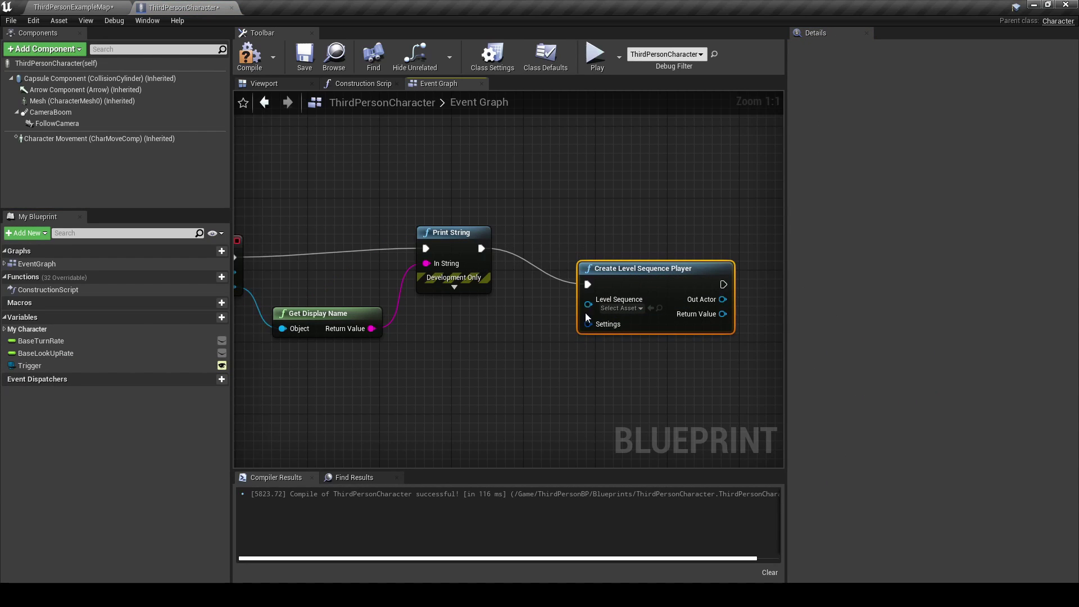
click(620, 308)
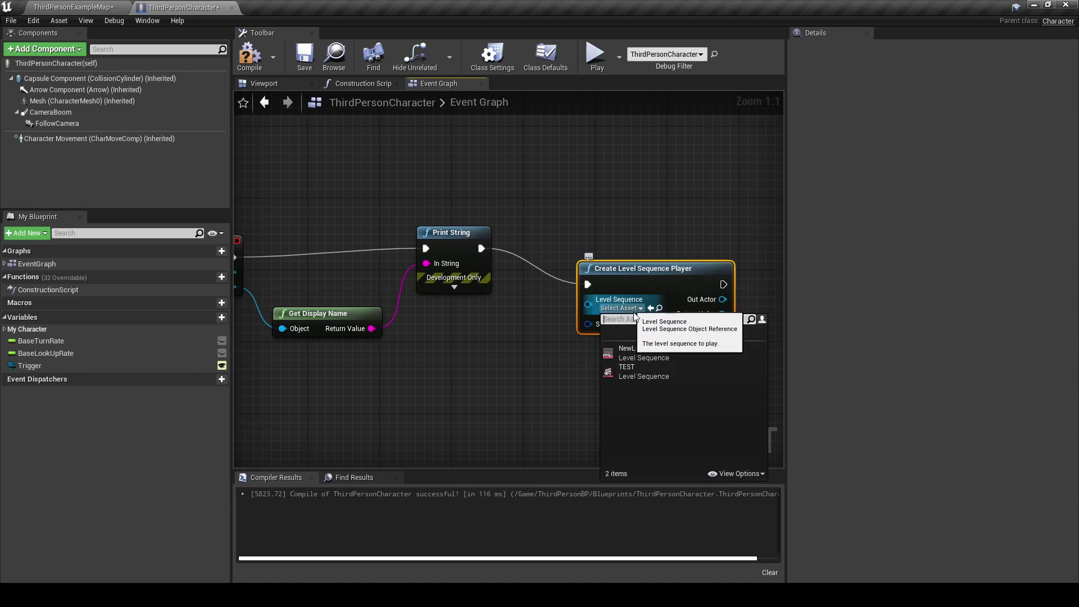
click(646, 372)
- Add a Play node targeting the Return Value of the Create Level Sequence Player node
right_drag(701, 284, 576, 281)
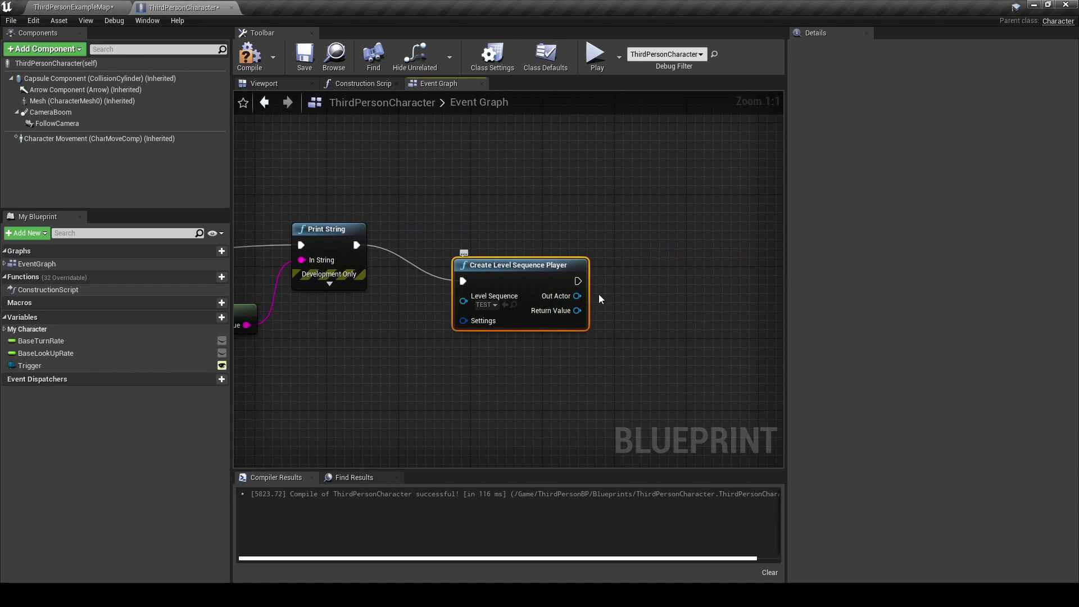
drag(578, 310, 664, 263)
text(play)
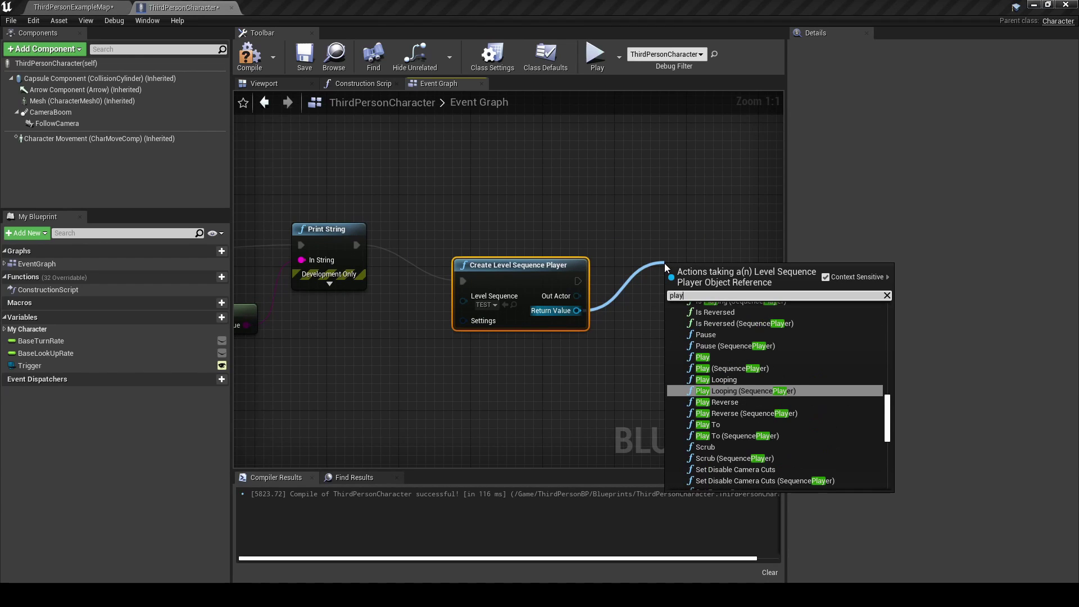
key(Up)
key(Up)
key(Up)
key(Return)
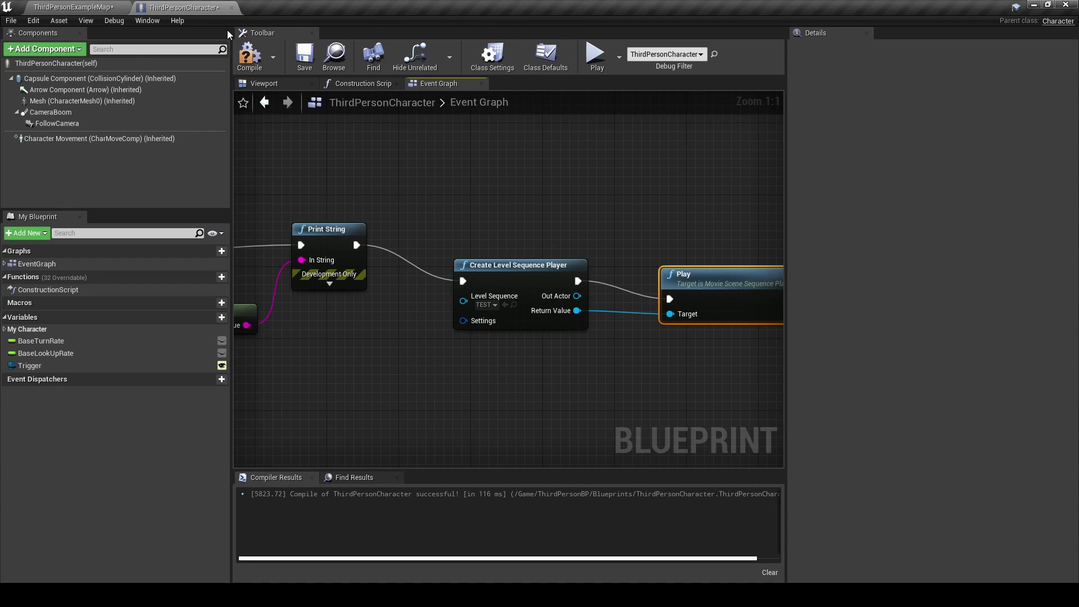
- Play the level and run the character into the trigger box to test the camera sequence, ending the preview
click(595, 53)
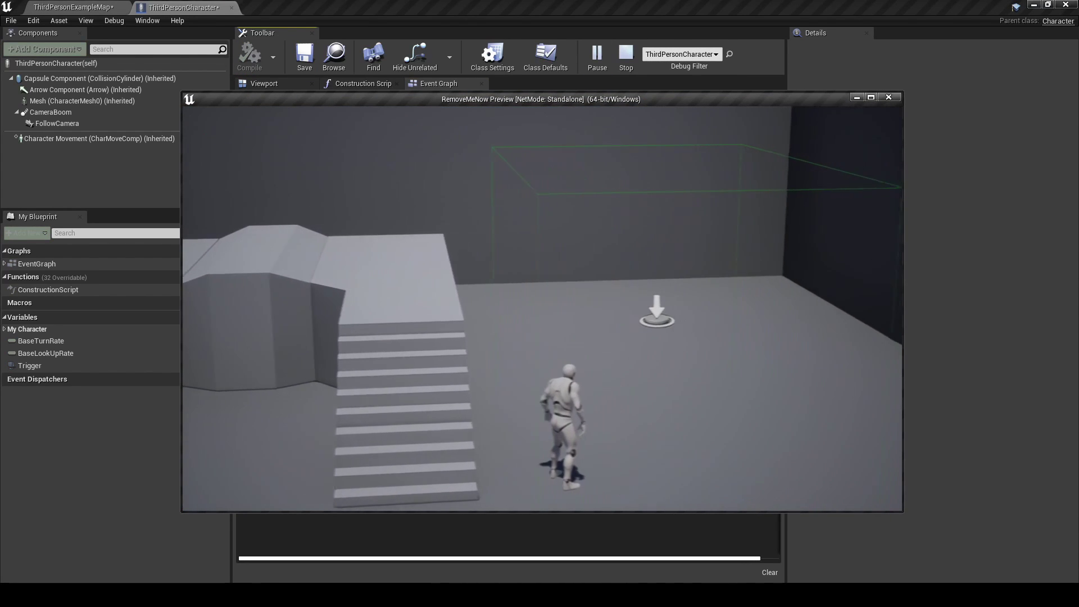
key(d)
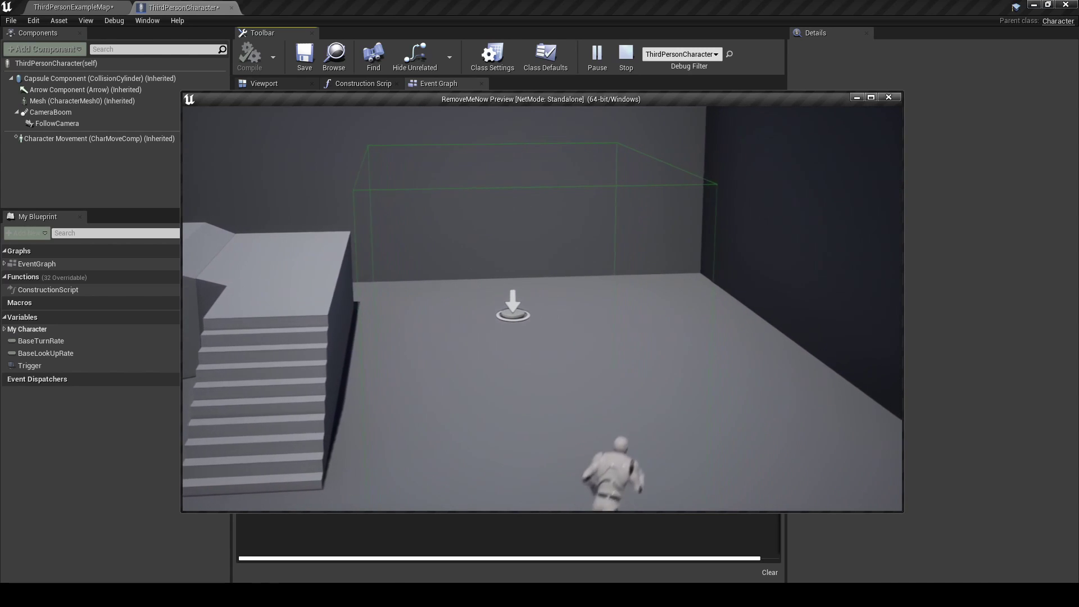
key(space)
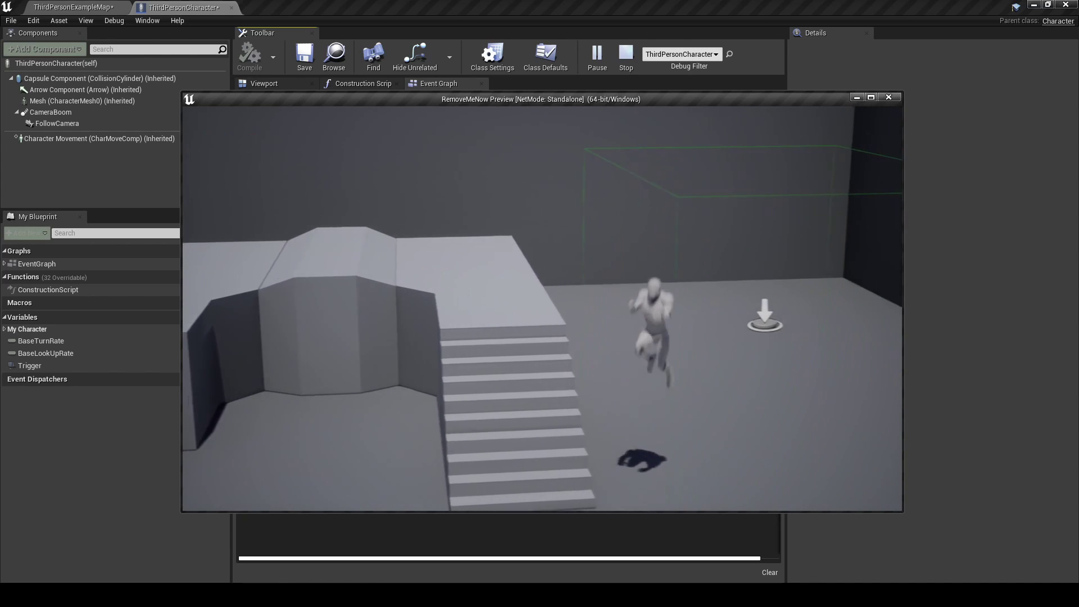
key(Escape)
- Delete the Print String and Get Display Name nodes between the overlap event and the Create Level Sequence Player node
scroll(615, 240, down, 2)
right_drag(439, 186, 569, 207)
scroll(371, 175, down, 2)
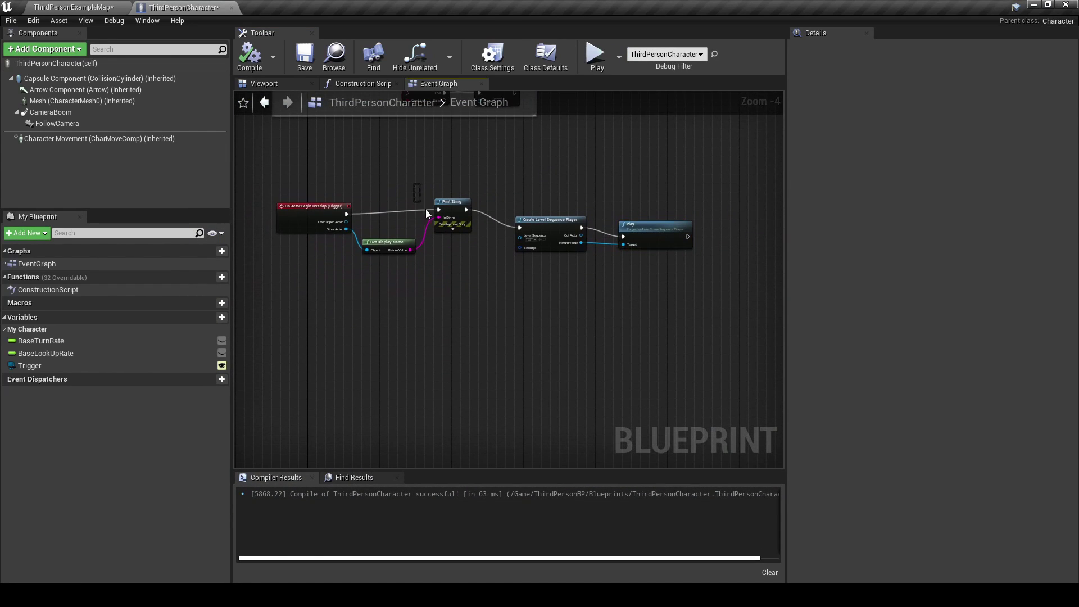
key(Delete)
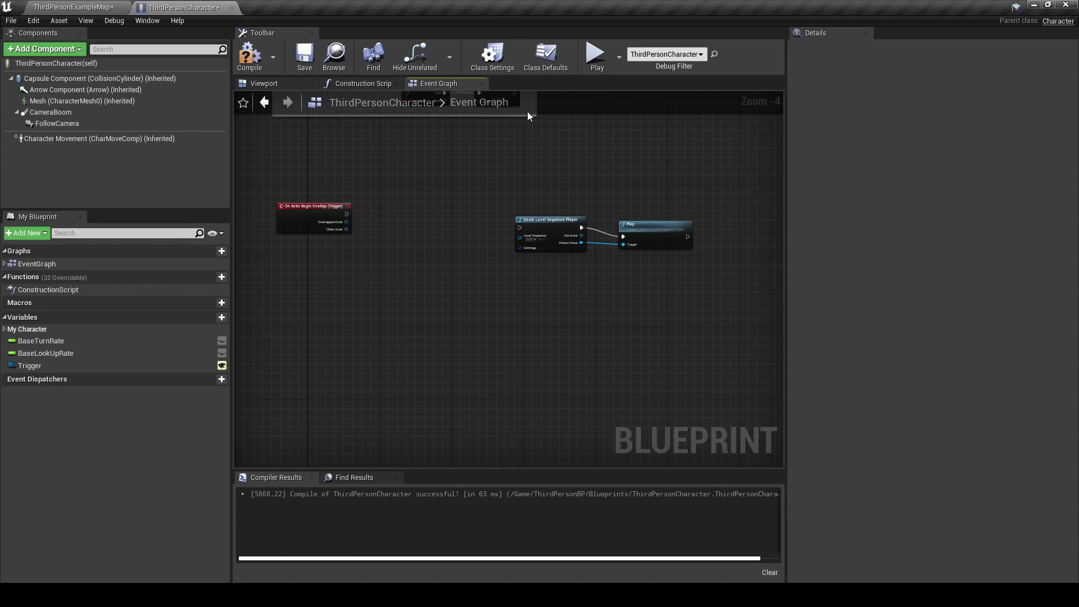
- Move the overlap event, Create Level Sequence Player and Play nodes close together in free space below the existing graph
right_click(407, 197)
right_drag(497, 183, 506, 213)
drag(506, 213, 643, 288)
right_drag(482, 269, 580, 311)
drag(675, 295, 539, 281)
scroll(405, 235, up, 1)
drag(406, 234, 648, 304)
right_drag(515, 180, 516, 245)
click(476, 283)
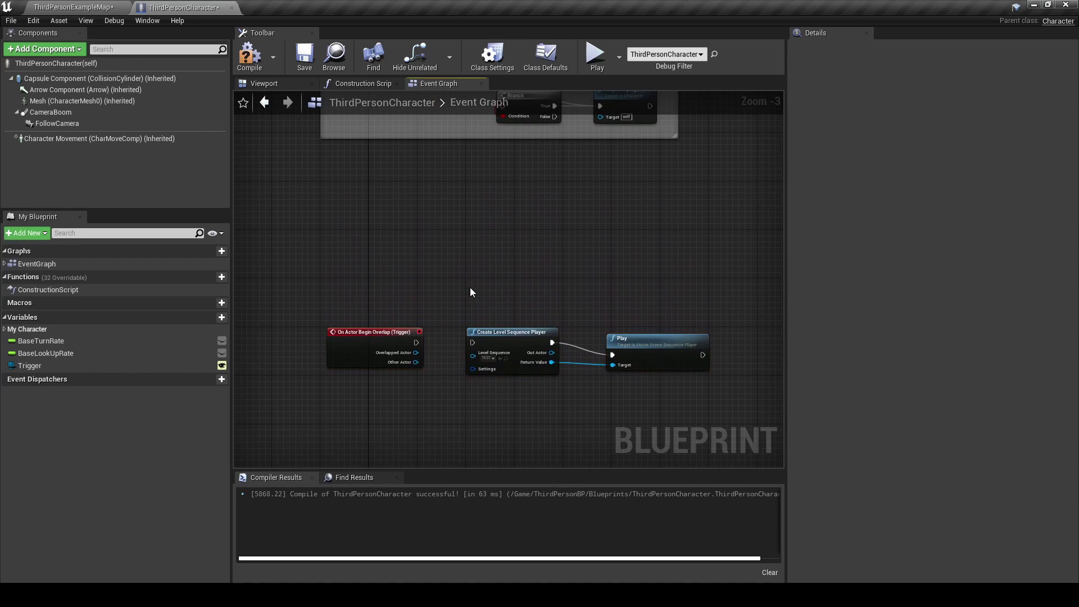
- Add an Event BeginPlay node above the Trigger overlap event
scroll(483, 346, up, 2)
click(488, 339)
right_drag(402, 214, 438, 219)
right_click(403, 214)
text(begin)
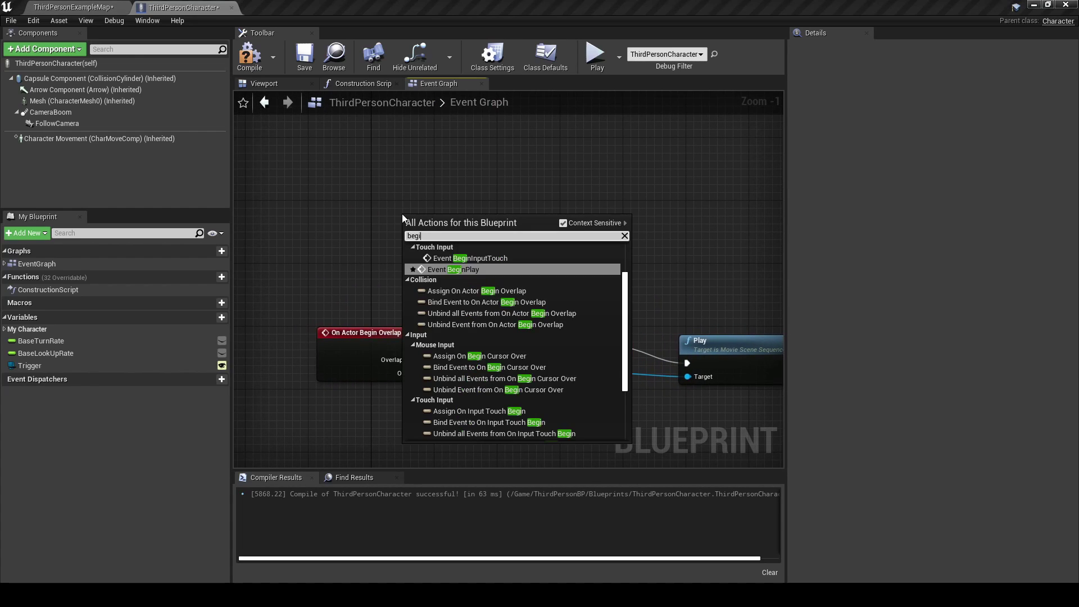
click(455, 306)
drag(412, 226, 350, 226)
- Cut and paste the Create Level Sequence Player node beside Event BeginPlay and connect the event's execution output to it
key(ctrl+x)
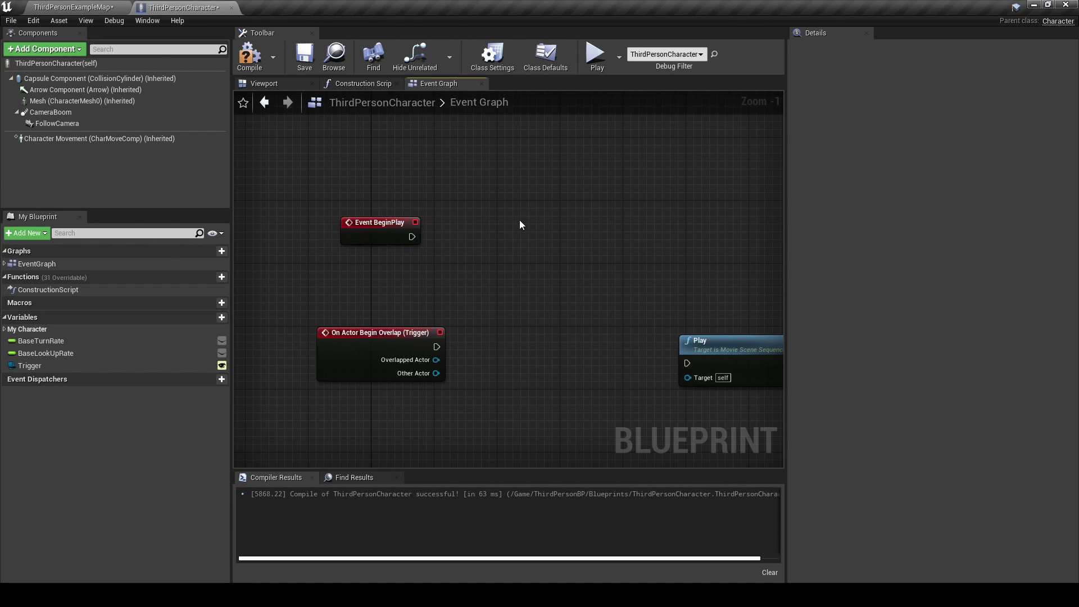
key(ctrl+v)
drag(424, 232, 413, 235)
drag(589, 229, 563, 237)
- Promote the Return Value of Create Level Sequence Player to a variable named LevelSeqPlayer
right_drag(608, 289, 531, 284)
click(615, 339)
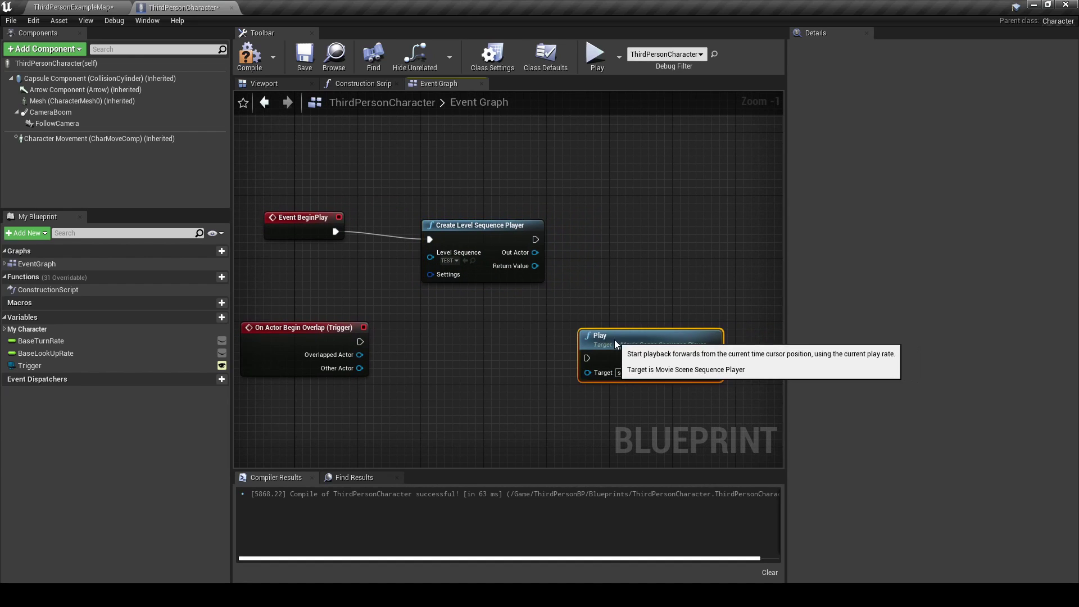
right_click(536, 268)
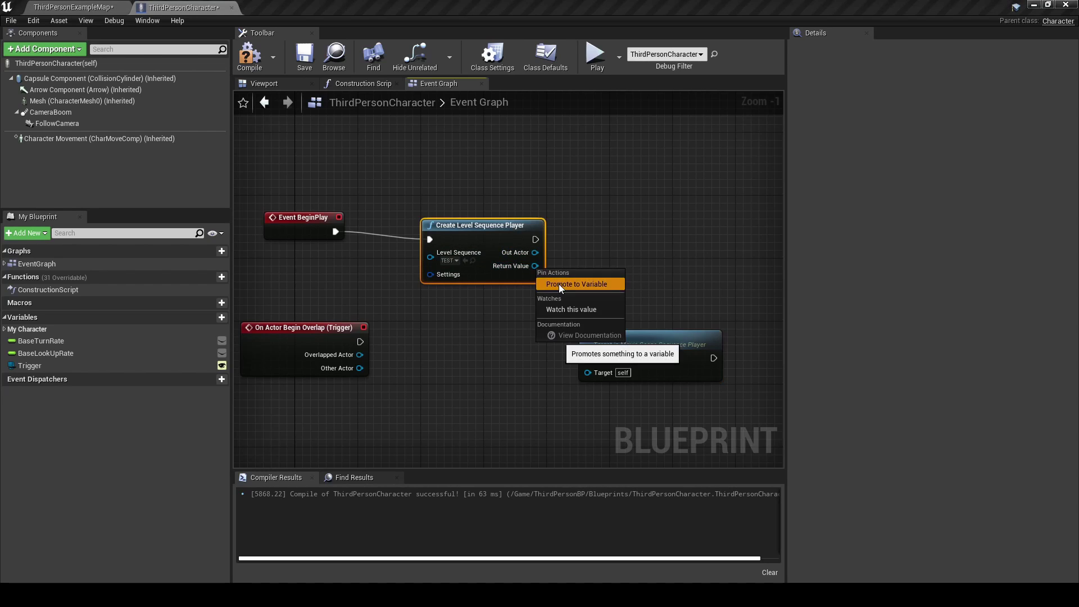
click(558, 284)
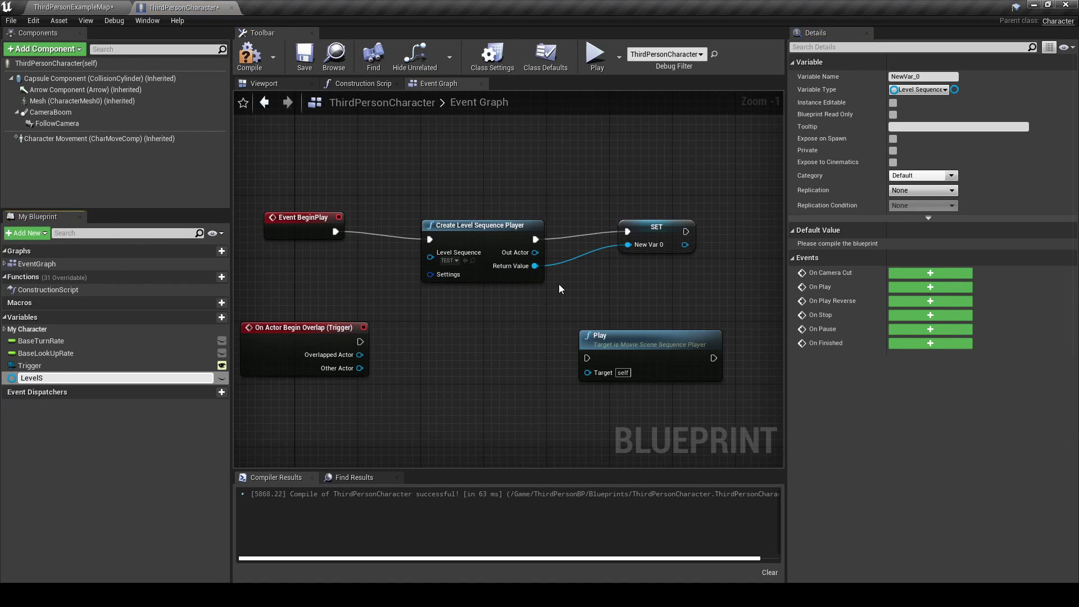
text(LevelSeqPlayer)
key(Return)
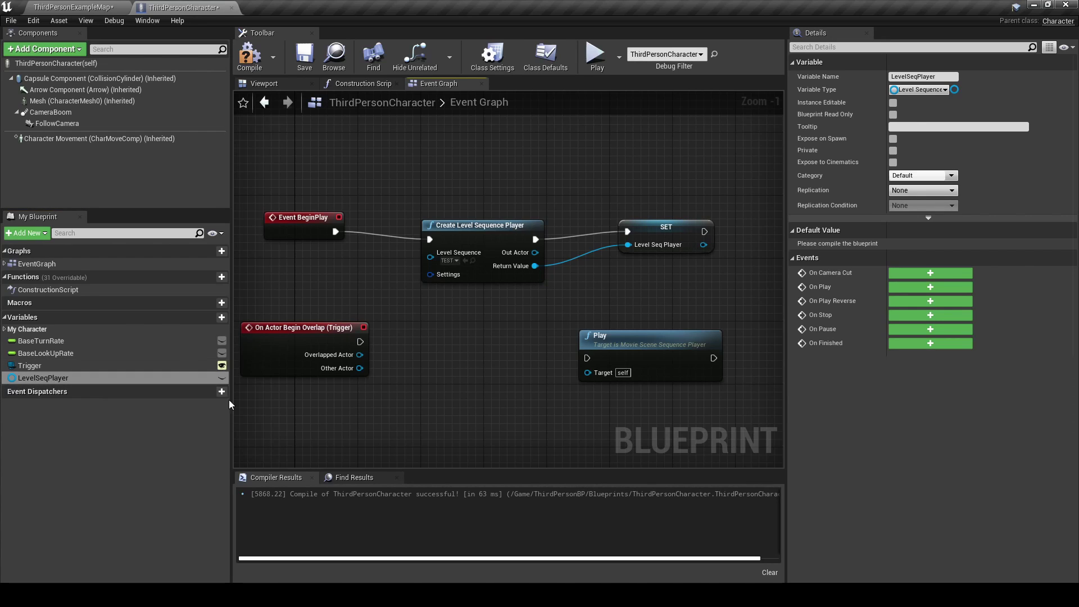
- Place a LevelSeqPlayer getter near the overlap event and connect it to the Play node's Target
click(109, 369)
click(59, 378)
drag(59, 379, 407, 366)
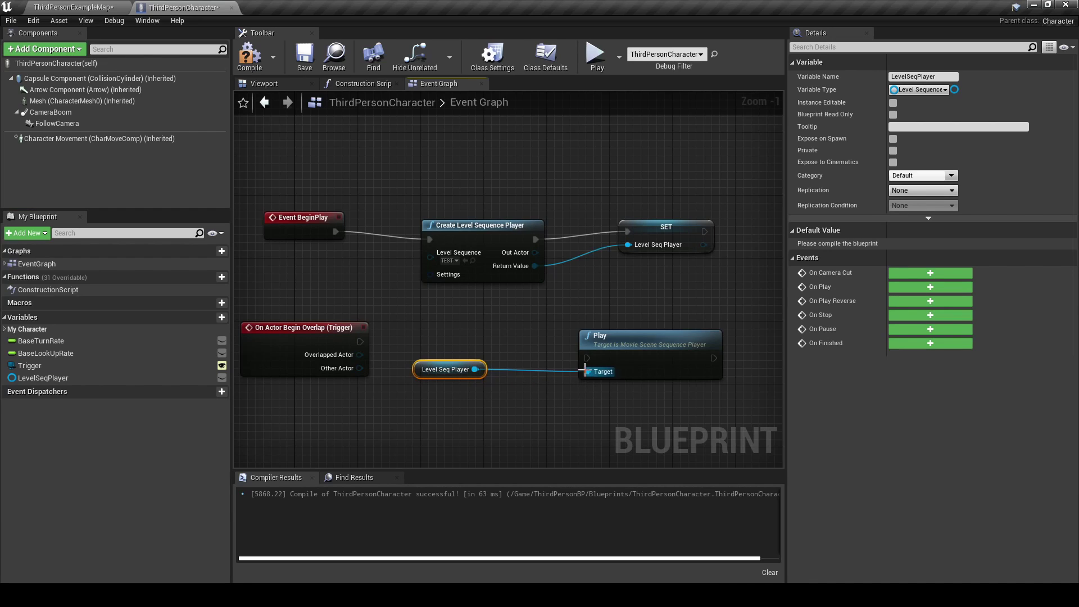
- Connect the overlap event's execution output to the Play node and arrange the getter and Play nodes close to the event
drag(376, 344, 360, 341)
click(446, 352)
drag(419, 375, 395, 423)
drag(623, 337, 419, 353)
- Compile the blueprint and play the level, running the character into the trigger box to test the camera sequence
click(249, 56)
click(584, 53)
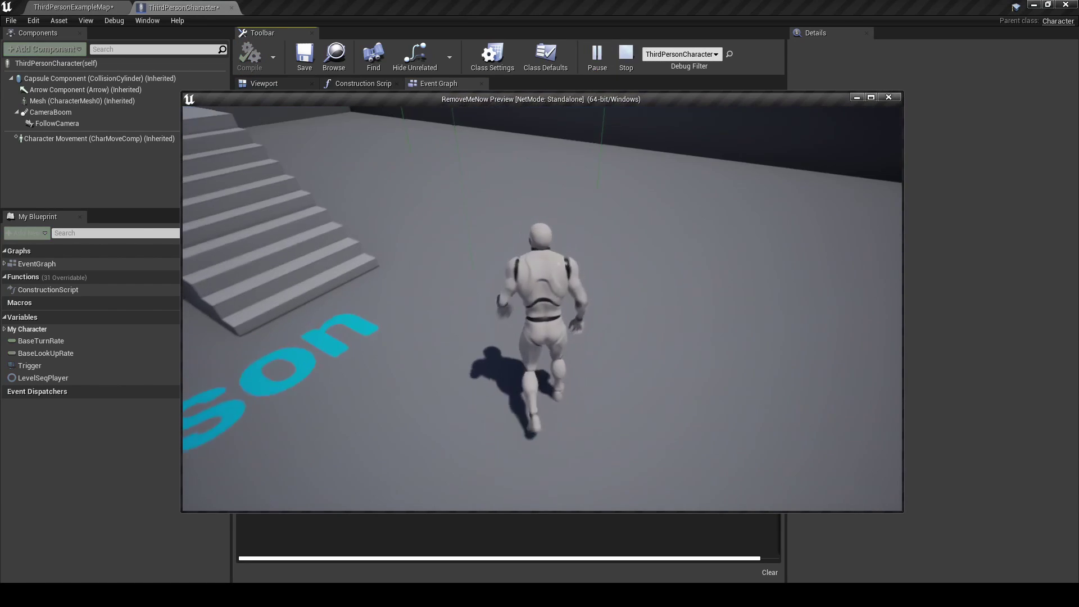
key(w)
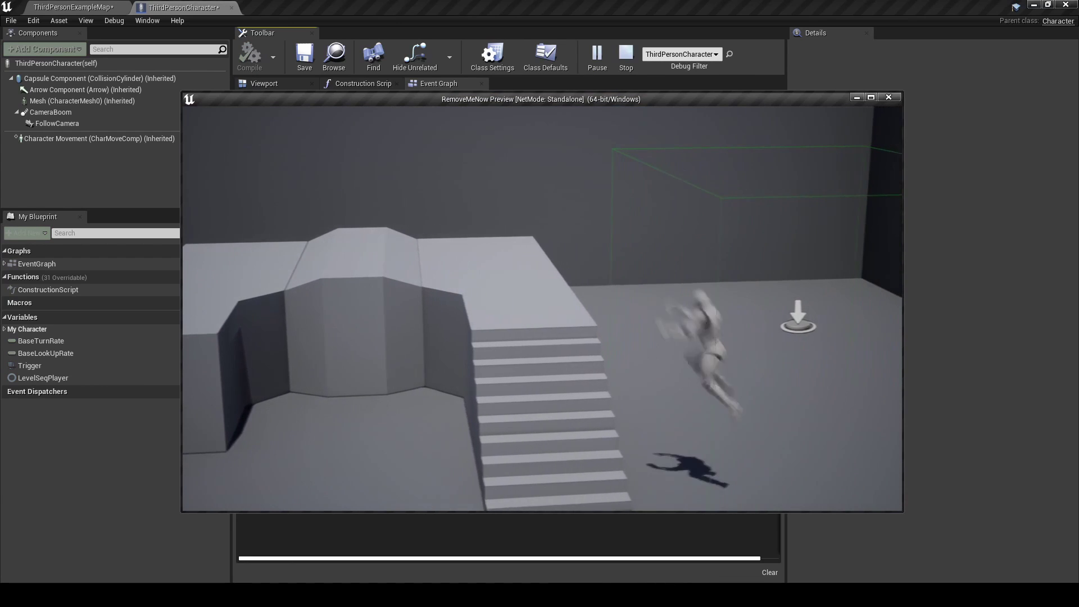